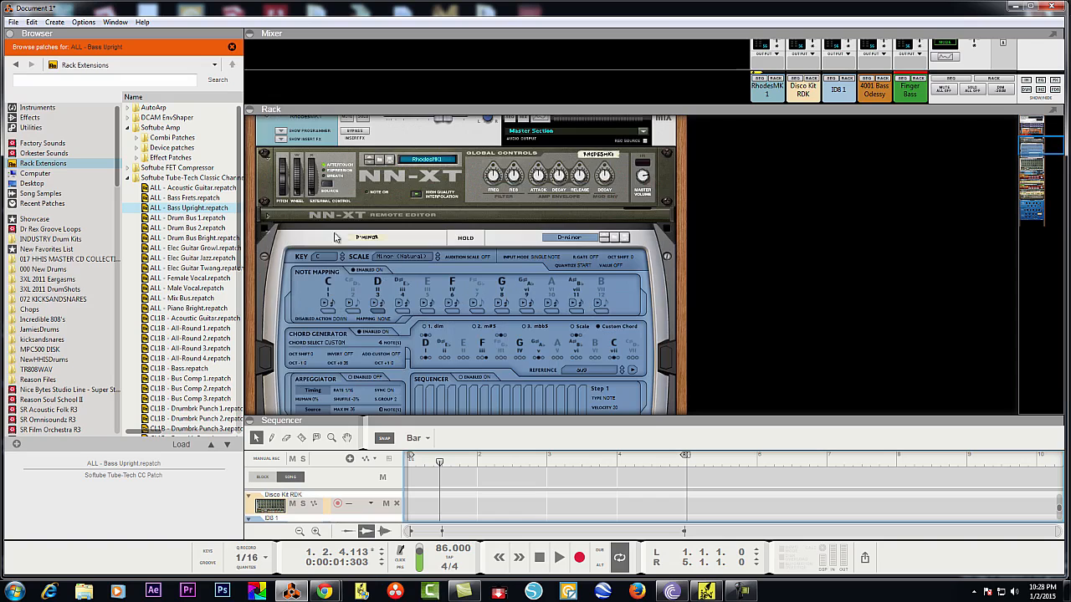
- Resize the browser area and widen its location list so the folder names read in full
left_click_drag(245, 207, 206, 206)
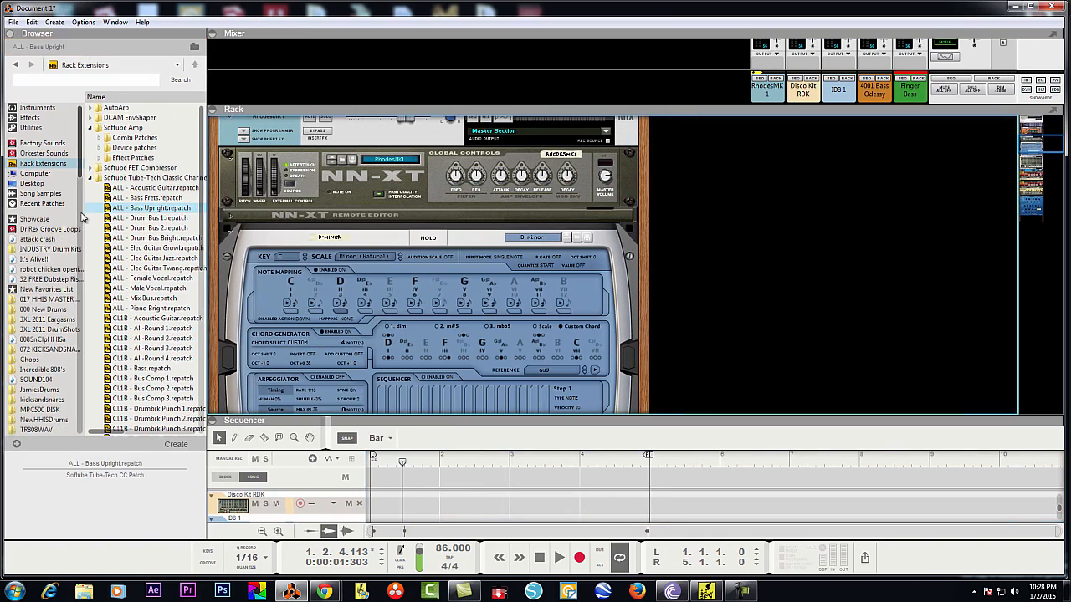
left_click_drag(83, 216, 133, 216)
scroll(547, 279, "up", 2)
scroll(547, 280, "down", 5)
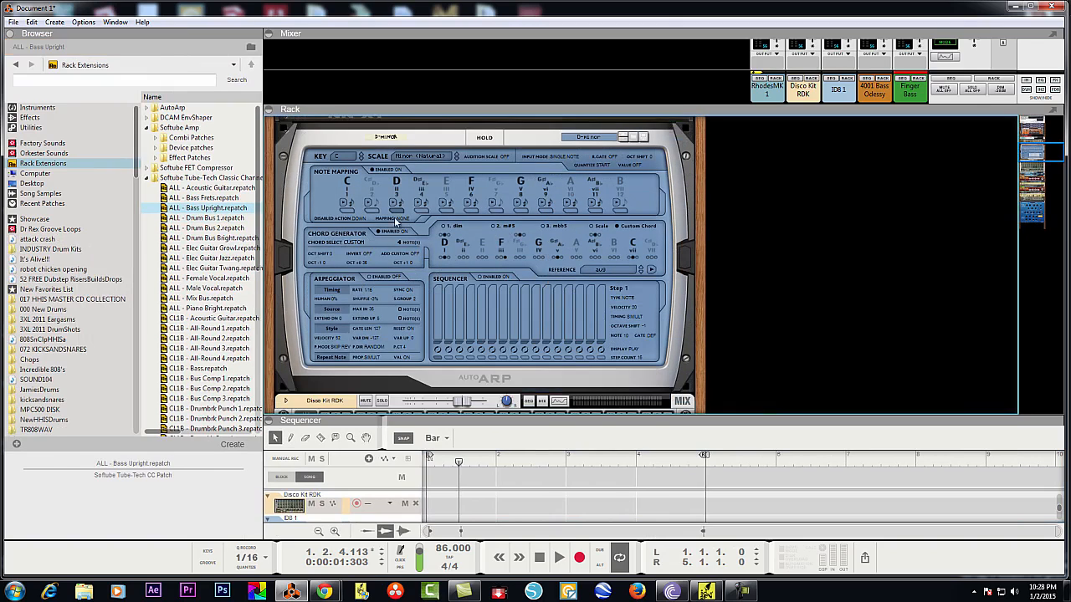
scroll(575, 203, "up", 2)
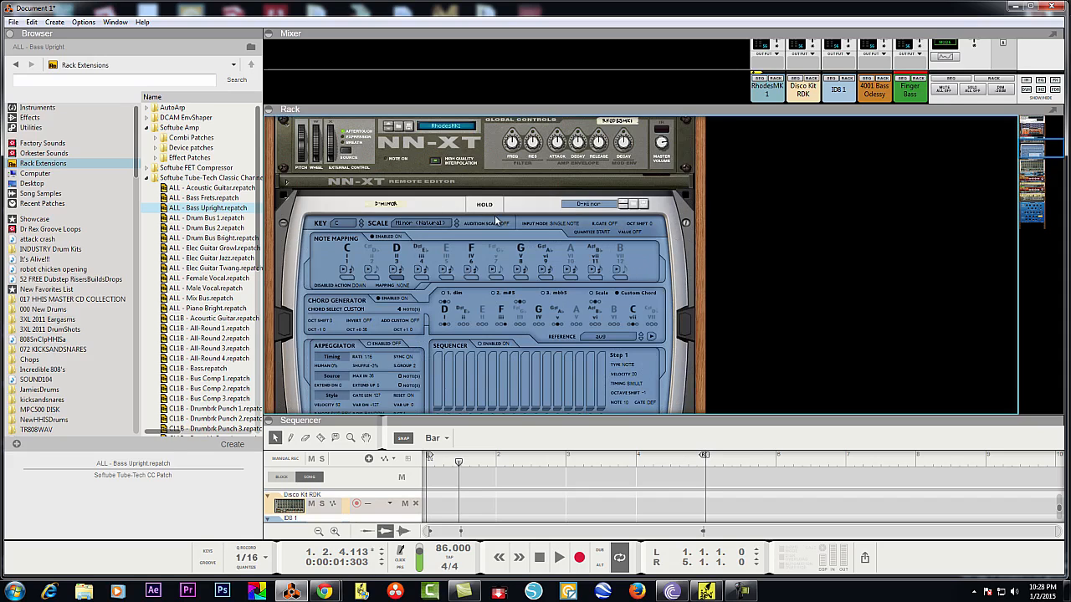
scroll(494, 215, "down", 4)
scroll(511, 308, "up", 3)
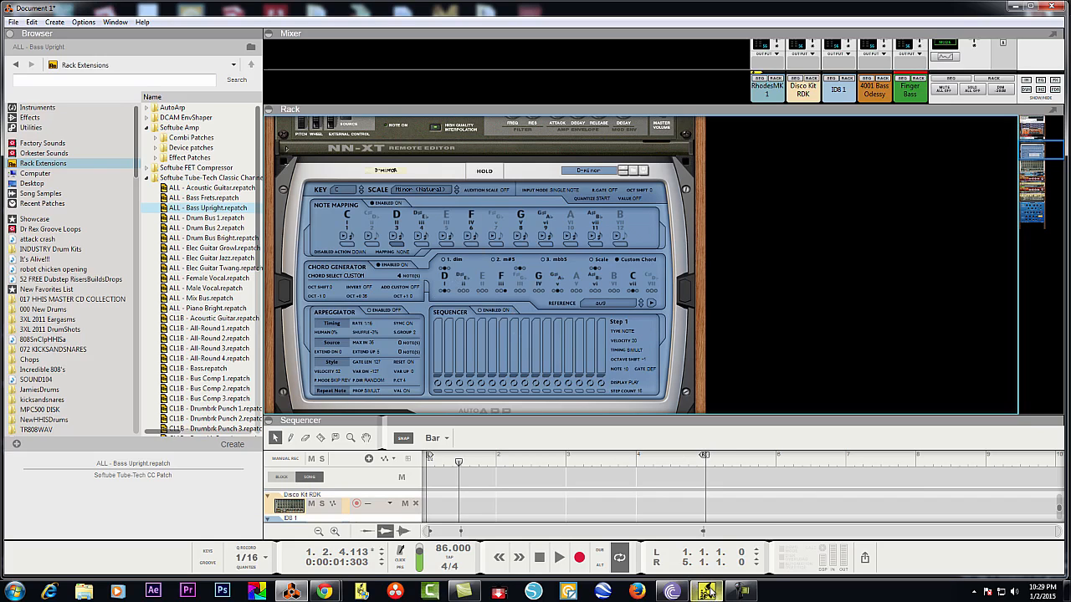
- Bring up the Demo Autoload chord workspace, view its D minor chord palette, and return to the AutoArp device in the rack
left_click(707, 591)
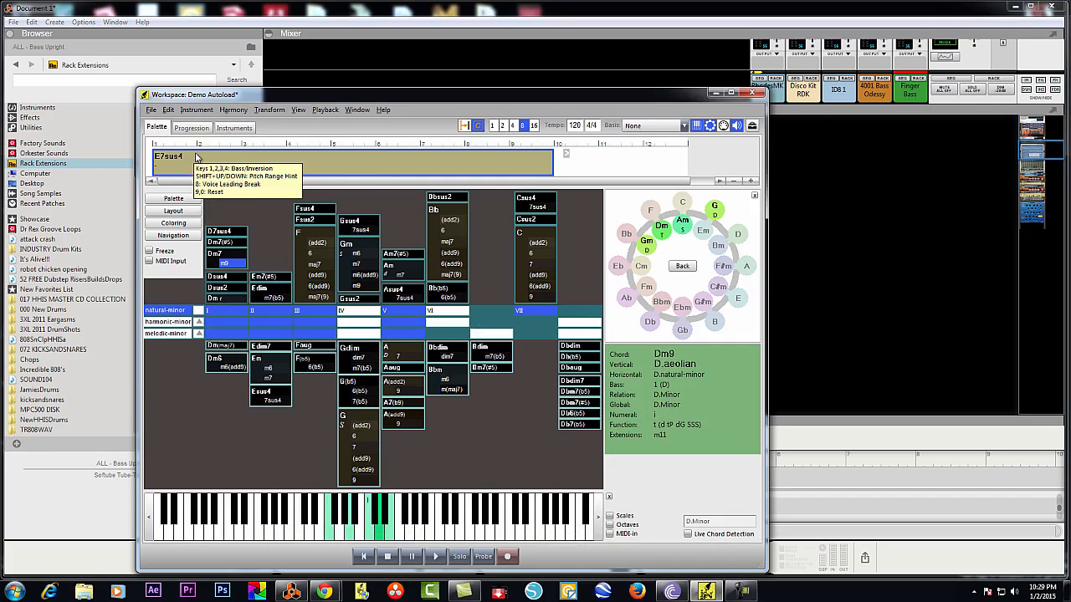
left_click(716, 92)
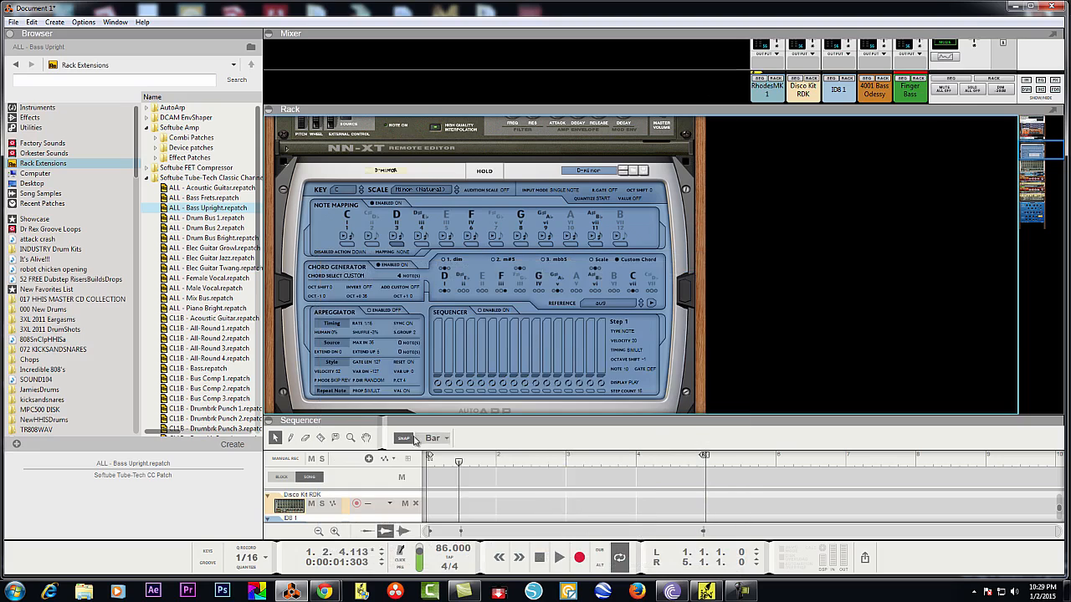
scroll(591, 297, "down", 1)
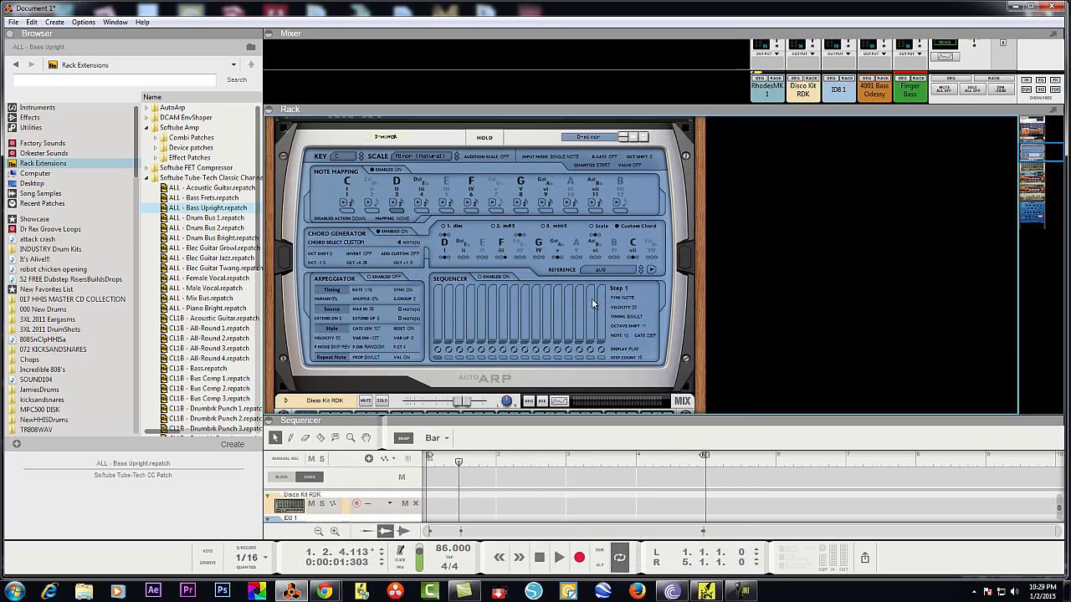
scroll(505, 387, "up", 2)
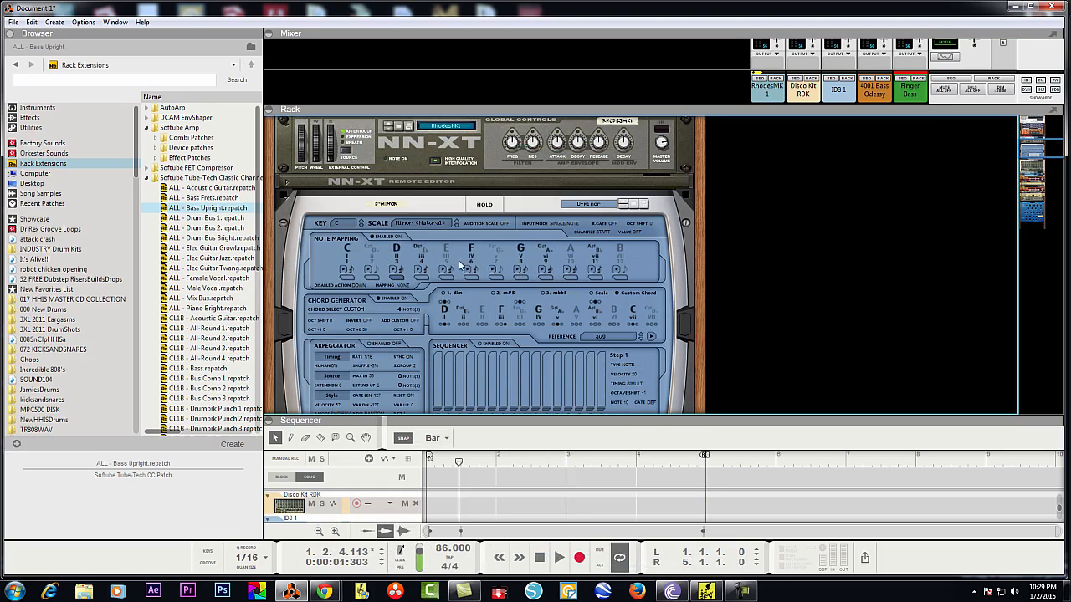
- Give the rack slightly more height and review the chords mapped to notes C, D and D#/Eb in the AutoArp device
mouse_move(444, 422)
left_mouse_down()
mouse_move(444, 227)
mouse_move(428, 431)
left_mouse_up()
left_click(303, 355)
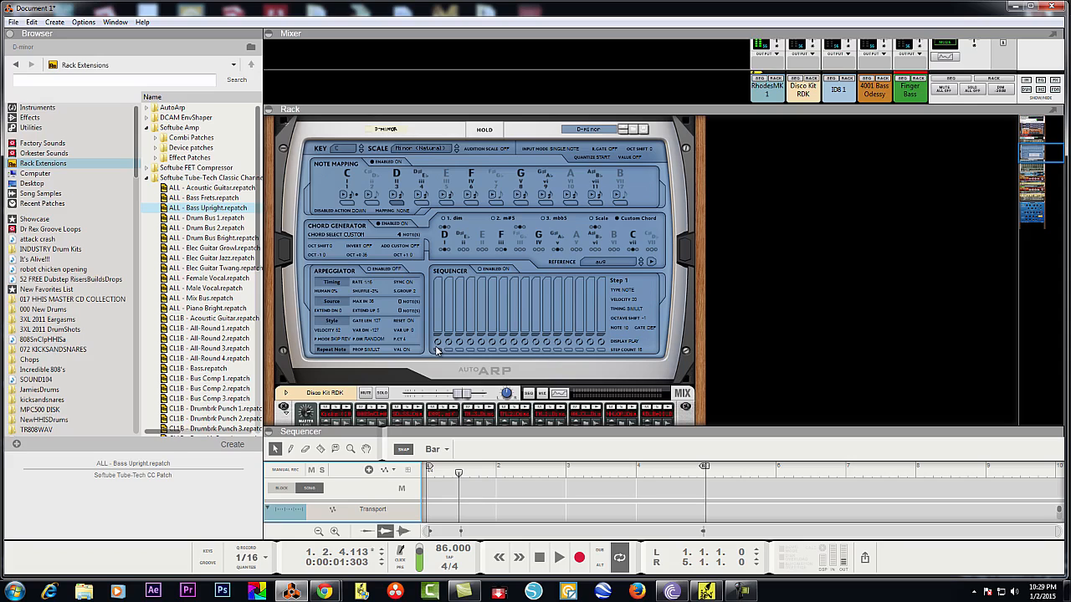
left_click(351, 204)
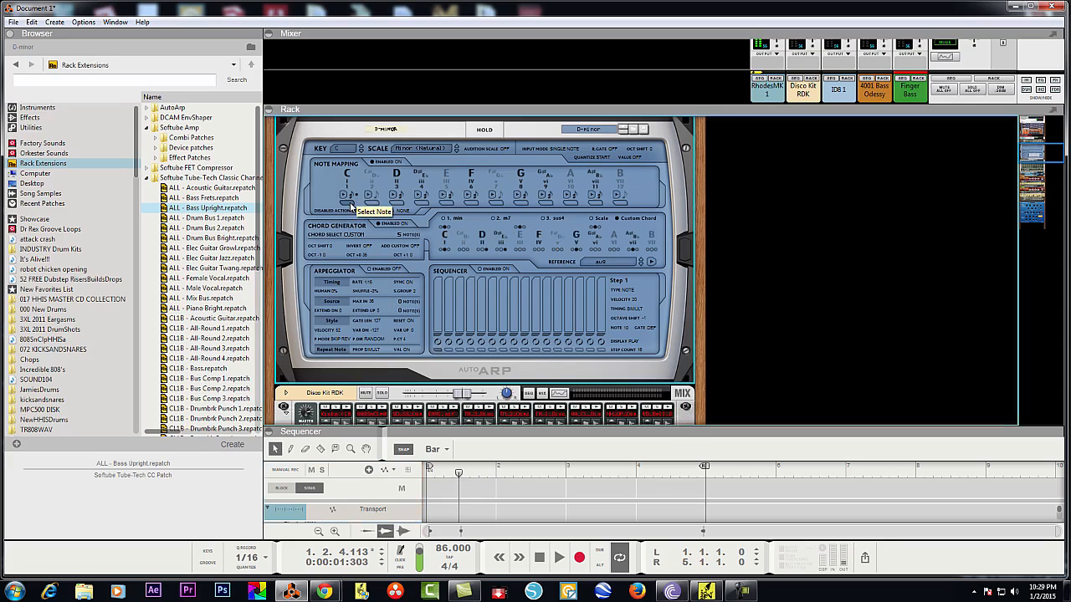
left_click(398, 207)
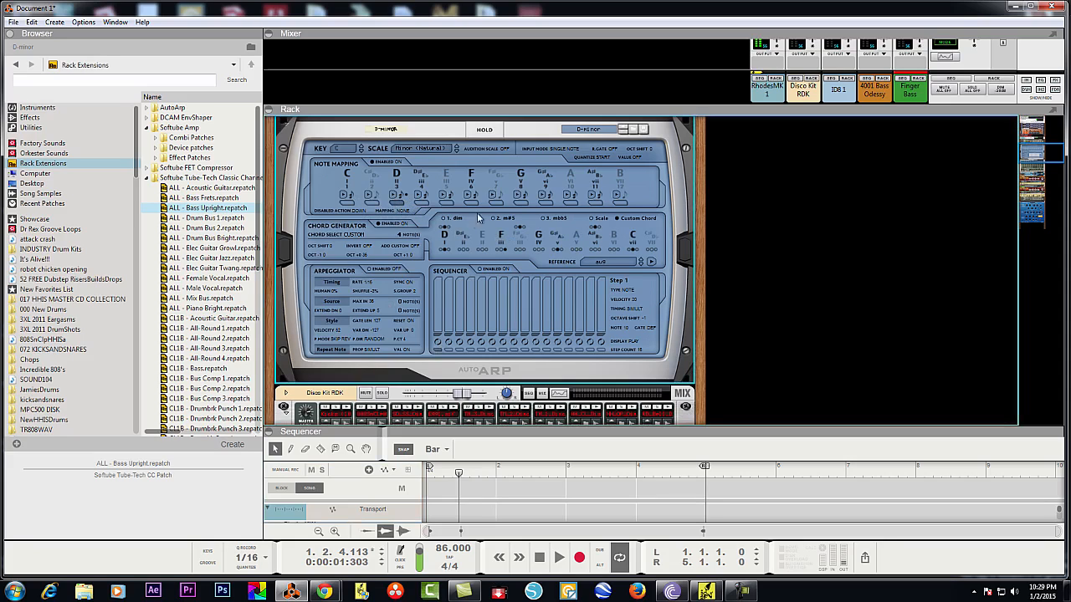
left_click(423, 203)
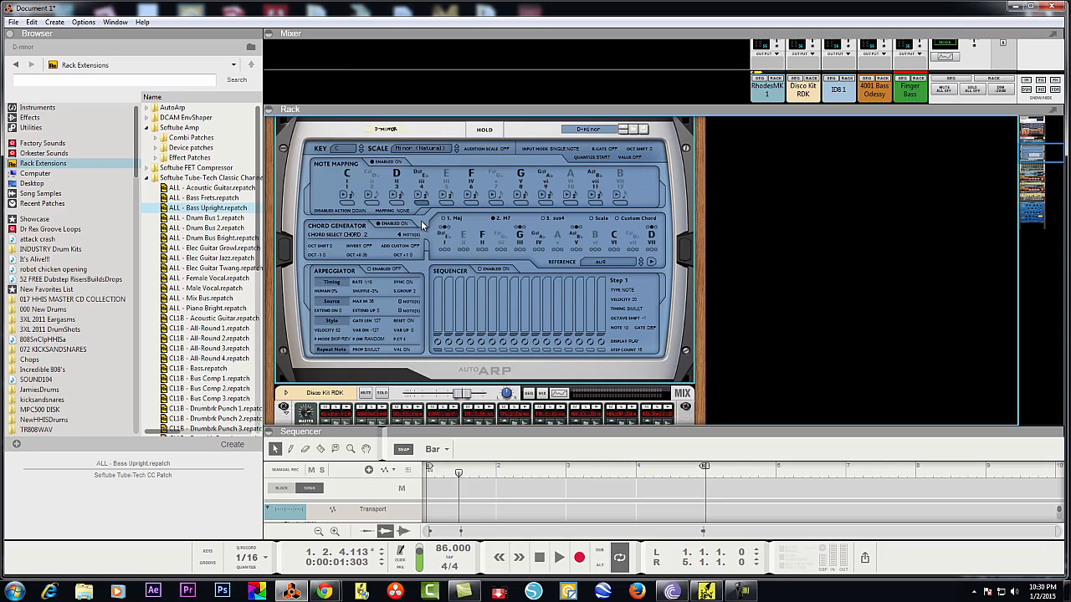
left_click(495, 219)
- Look through the keys and scales available in the AutoArp device without changing either one
left_click(343, 150)
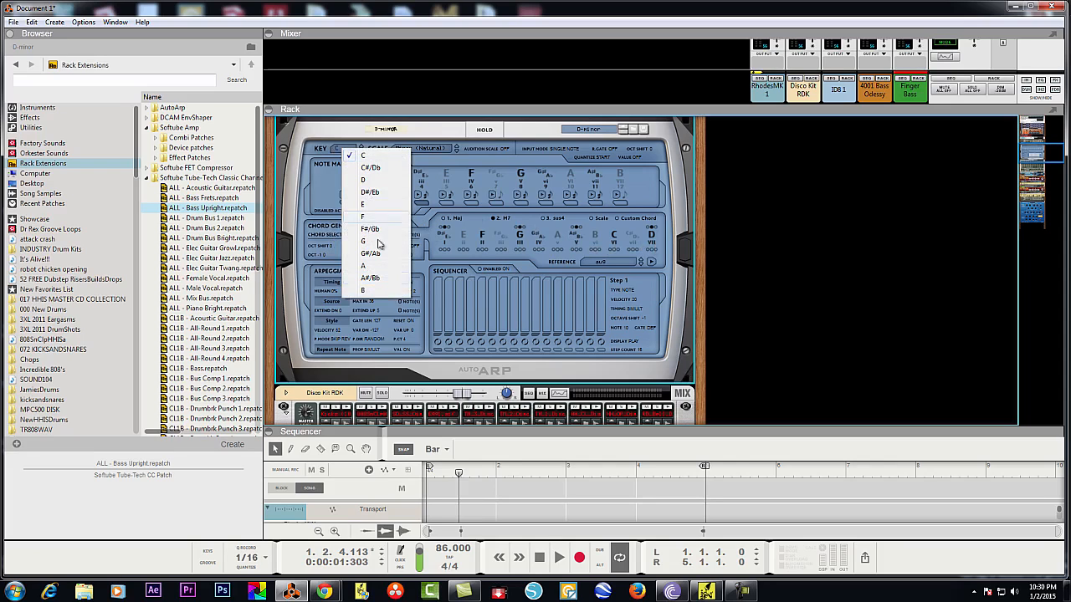
left_click(361, 130)
left_click(419, 149)
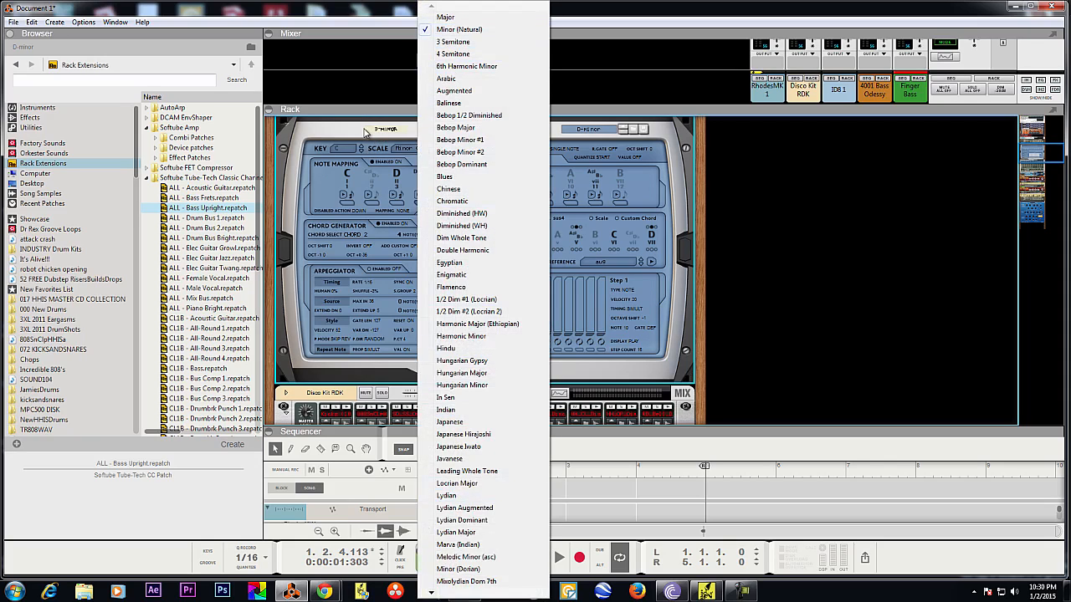
left_click(374, 128)
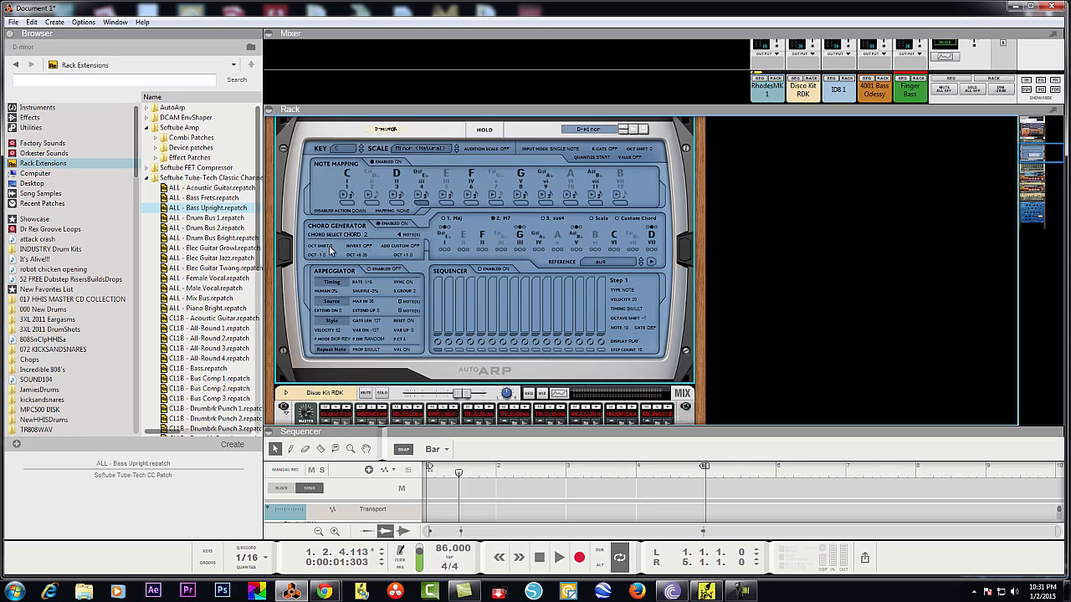
- Select note C in the note mapping and try toggling the D and C notes of its custom chord
left_click(348, 203)
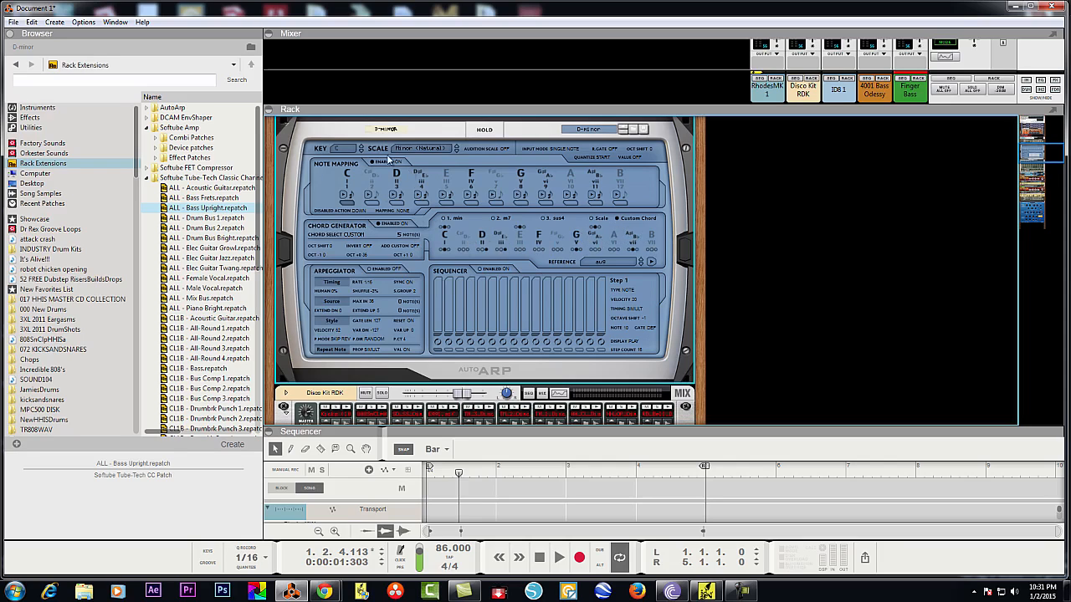
left_click(482, 257)
left_click(482, 257)
left_click(483, 252)
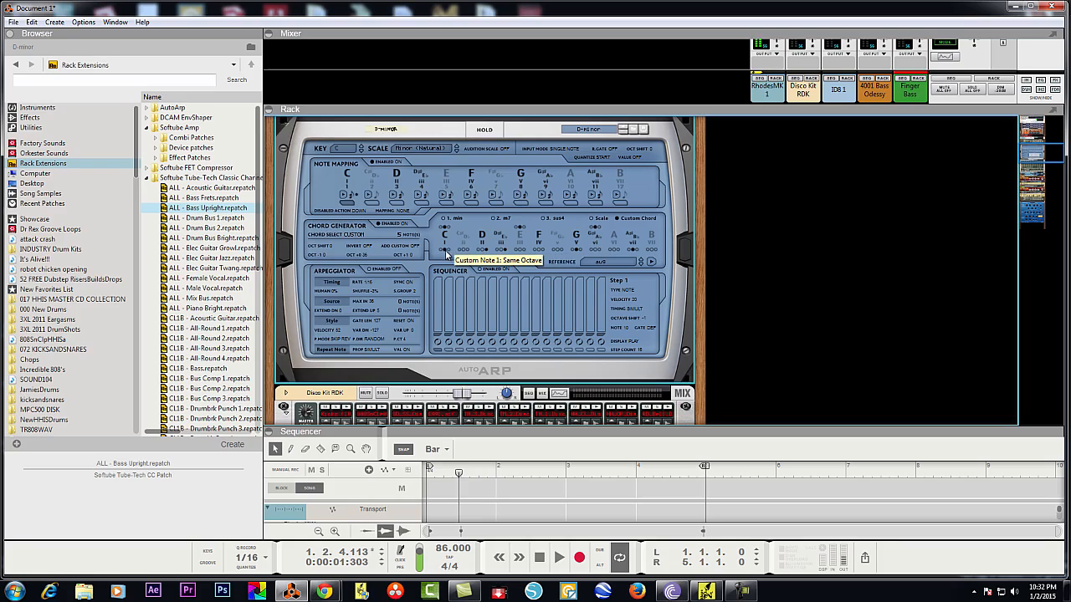
left_click_drag(446, 255, 445, 251)
- Check the chords mapped to notes D and D#/Eb, and try selecting F and E in the note mapping
left_click(400, 204)
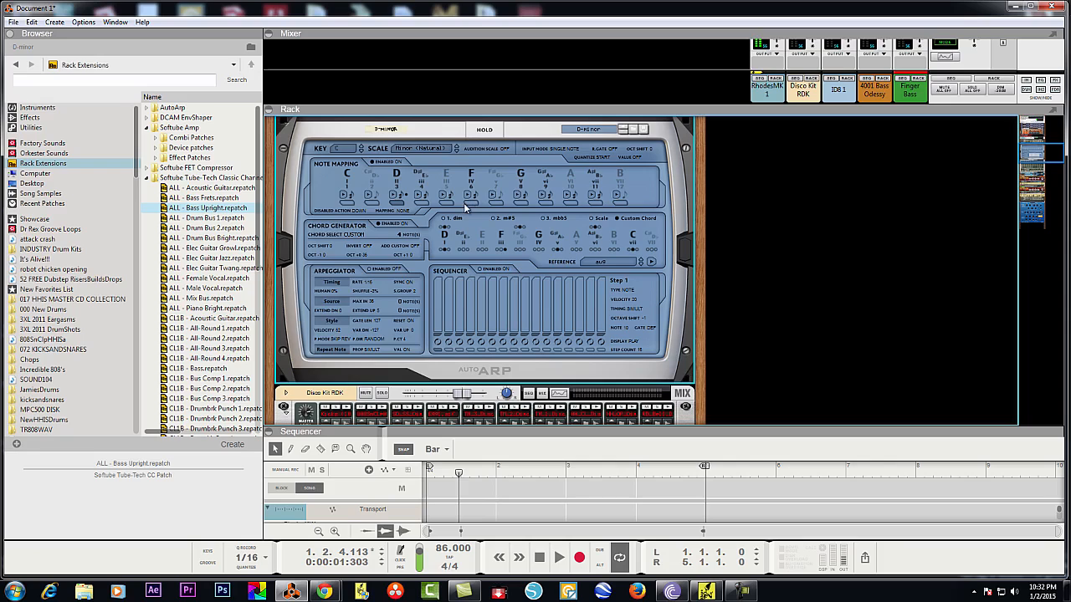
left_click(424, 203)
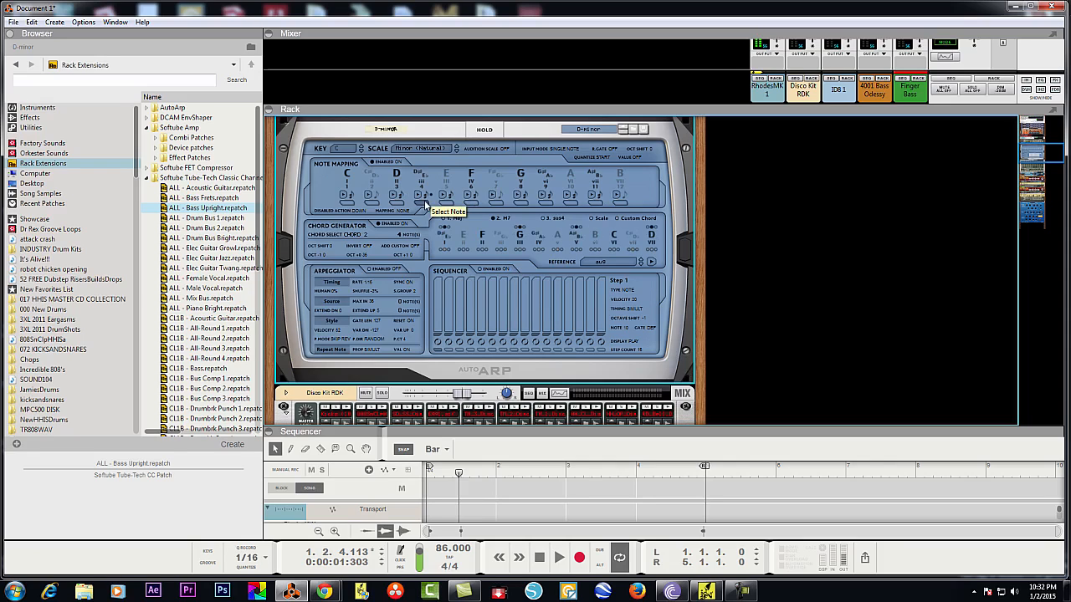
left_click(473, 205)
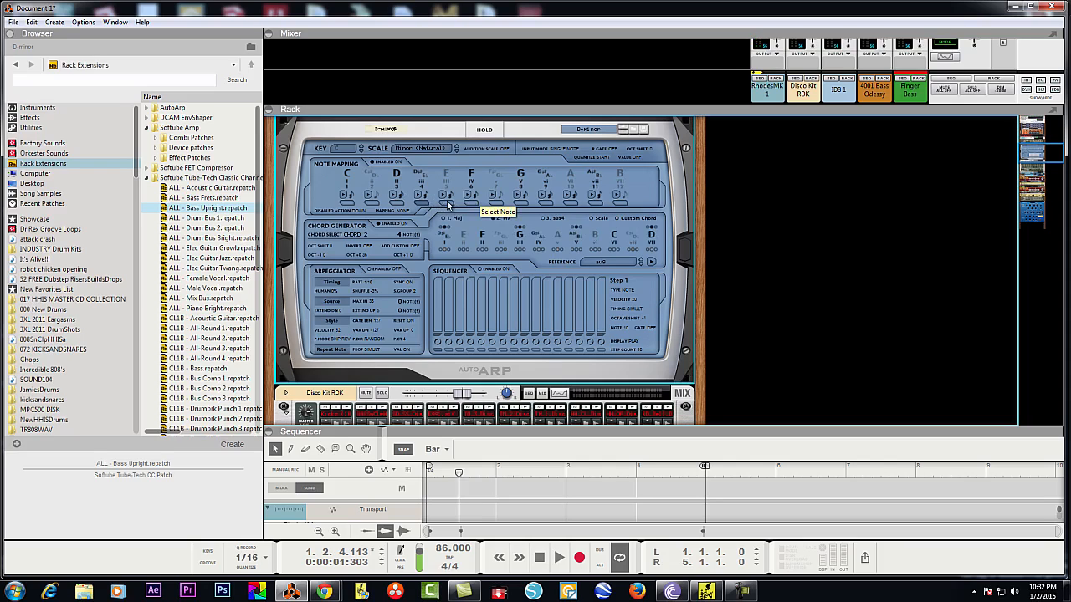
left_click(446, 203)
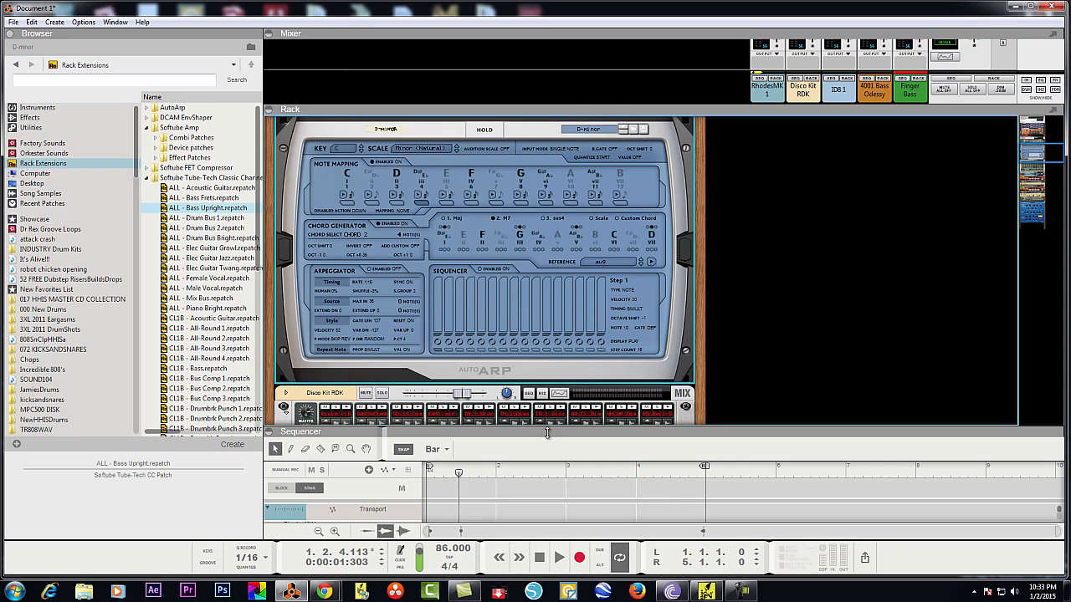
- Enlarge the sequencer, select the Disco Kit RDK track and clear the Redrum's current pattern
left_click_drag(548, 433, 443, 310)
left_click(335, 370)
right_click(353, 292)
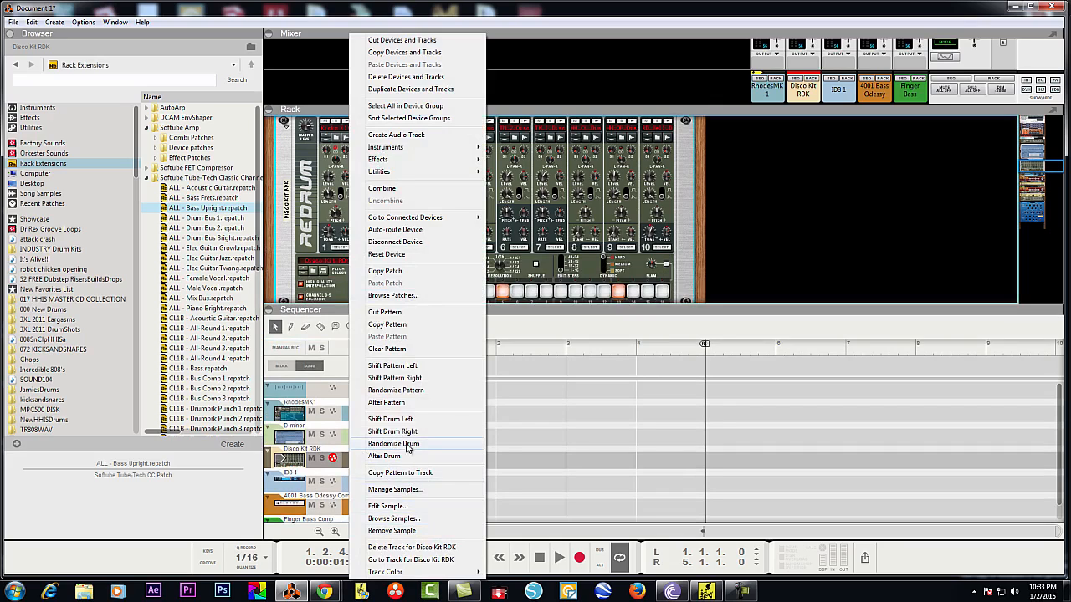
left_click(412, 350)
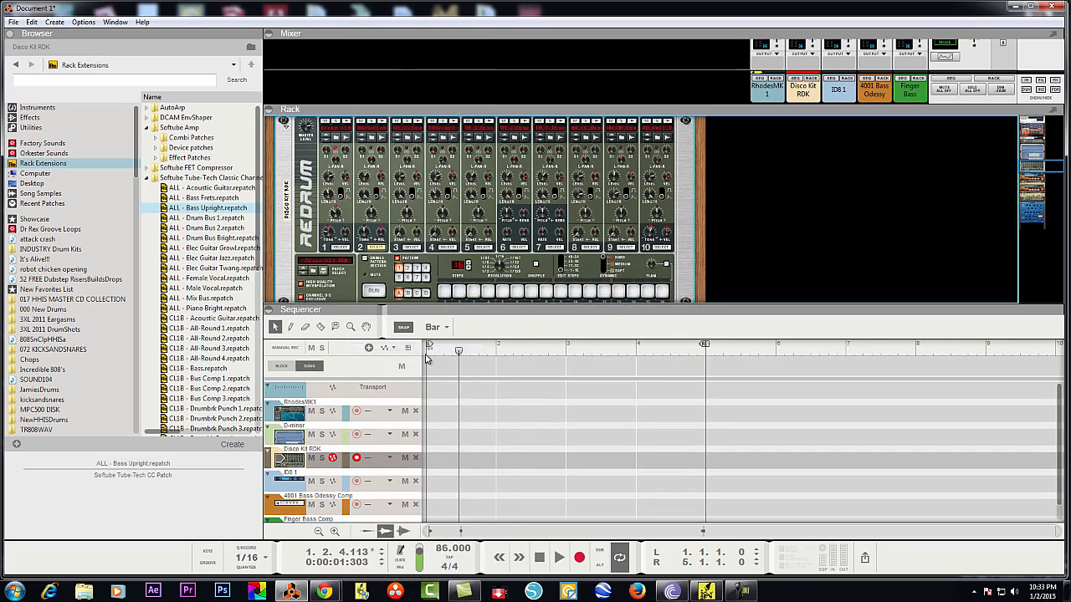
- Add a hit on step 1 of Redrum drum channel 1 and start the pattern running
left_click(342, 248)
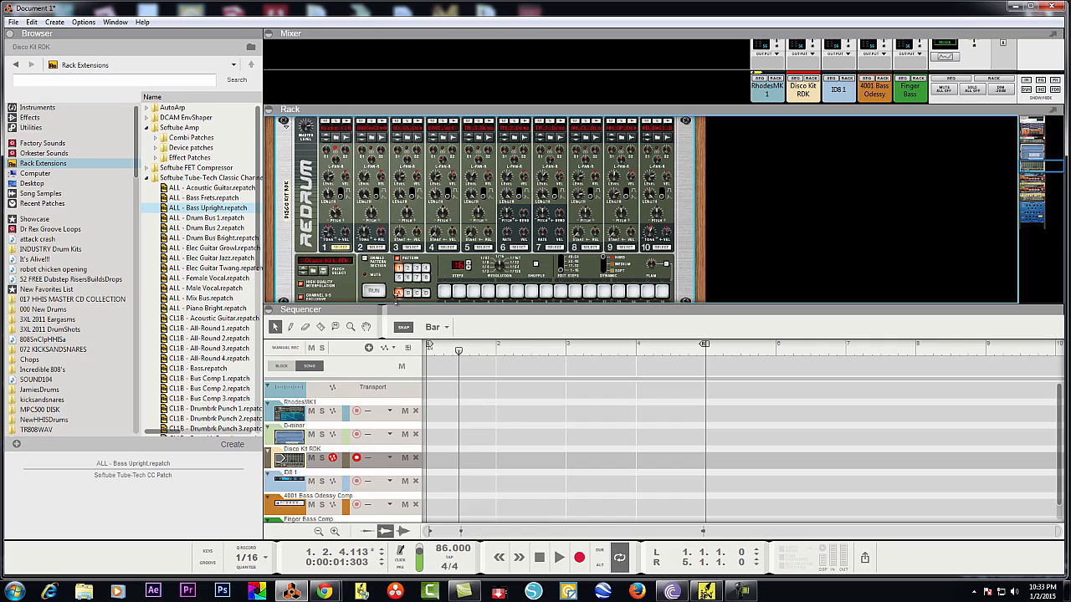
left_click(449, 294)
left_click(373, 290)
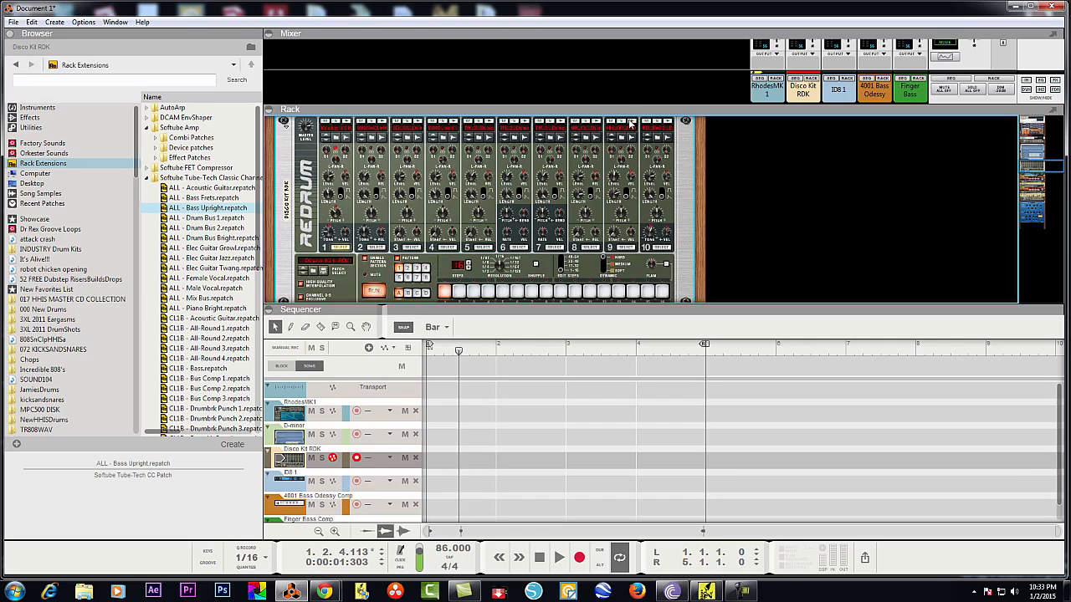
- Fill all 16 steps of drum channel 8 and give steps 2 to 16 a softer accent
left_click(590, 247)
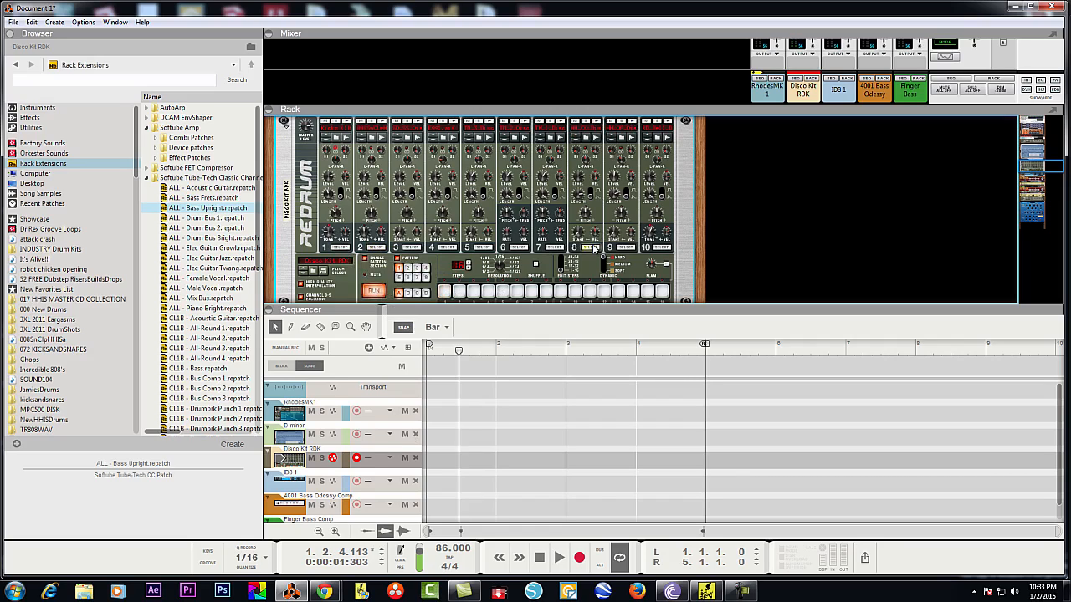
left_click_drag(448, 286, 662, 291)
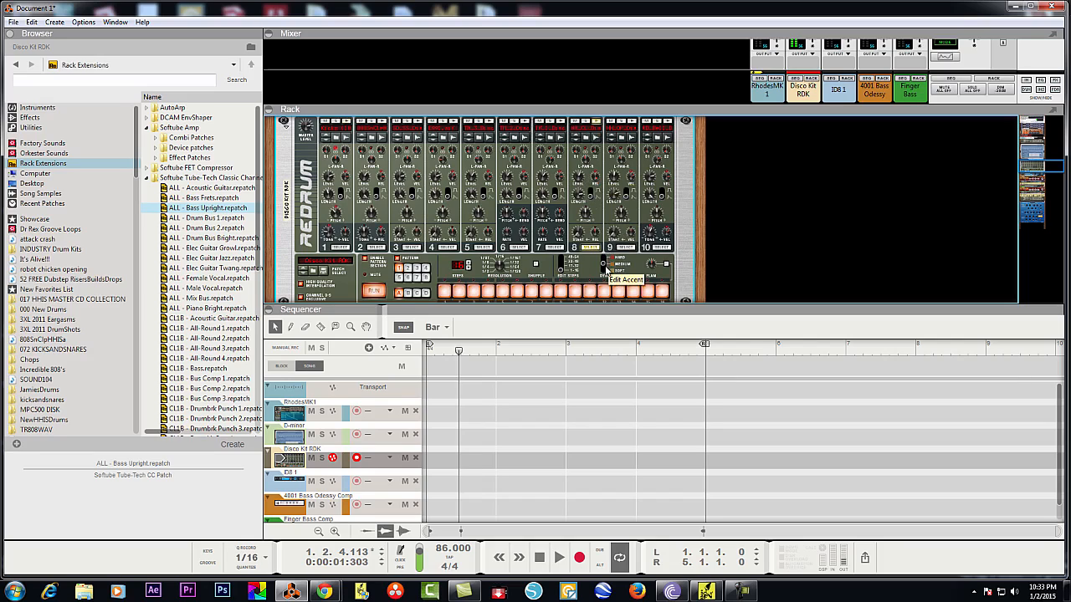
left_click_drag(458, 294, 662, 293)
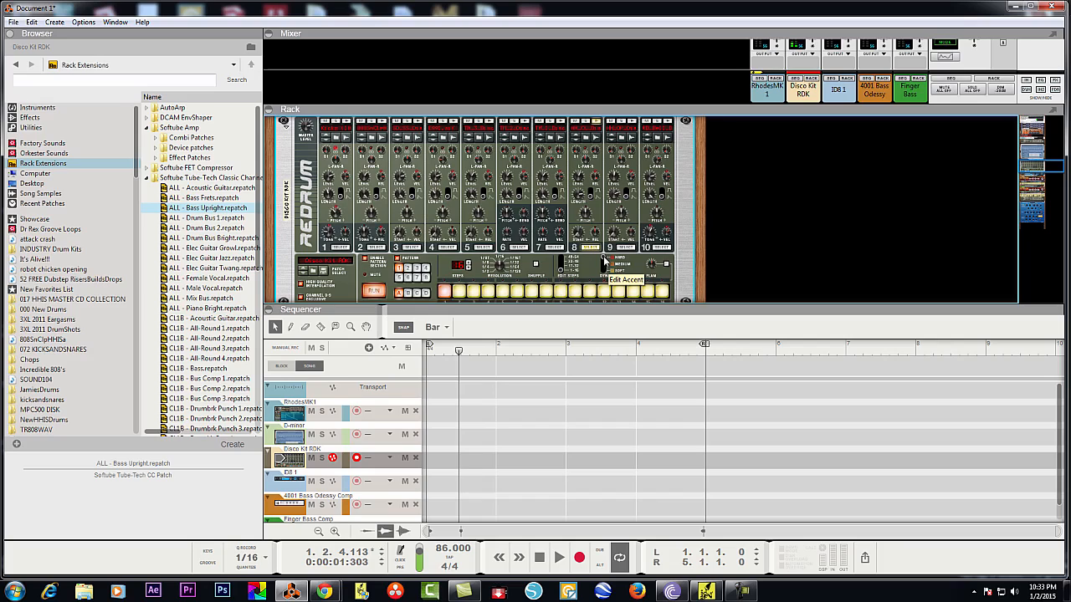
- Give steps 5, 9 and 13 of drum channel 8 a stronger accent than their neighbouring steps
left_click(471, 292)
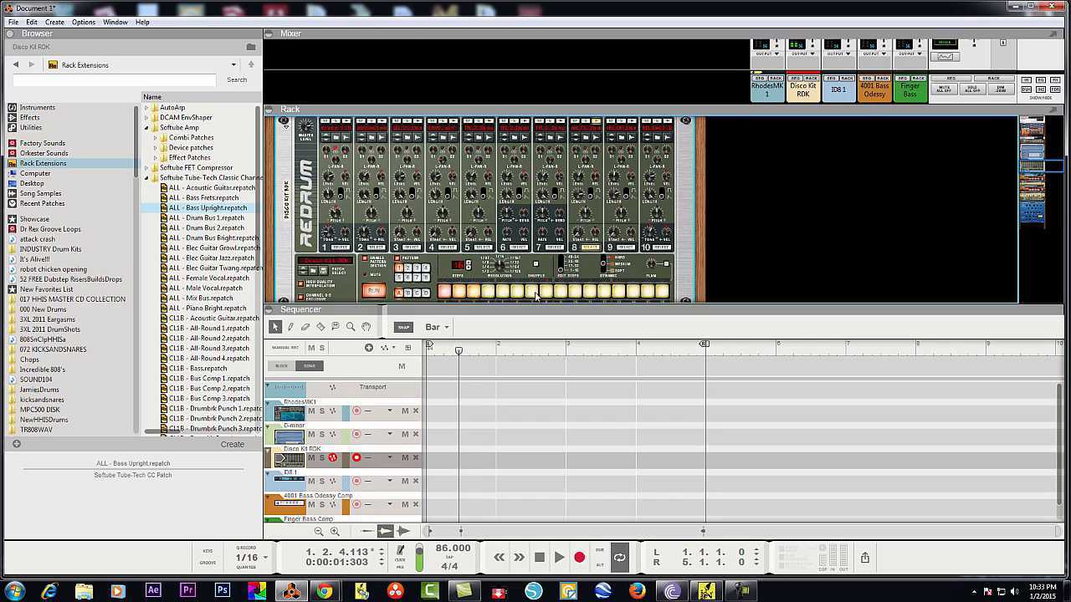
left_click(560, 292)
left_click(619, 292)
left_click(502, 292)
left_click(560, 294)
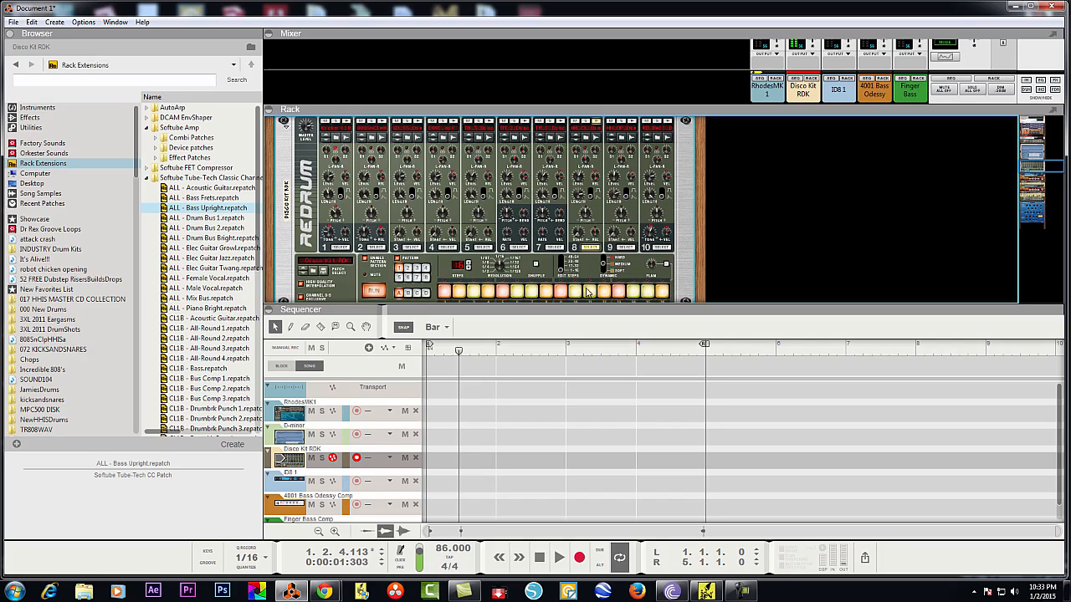
- Add hits on steps 5 and 13 of drum channel 2
left_click(345, 248)
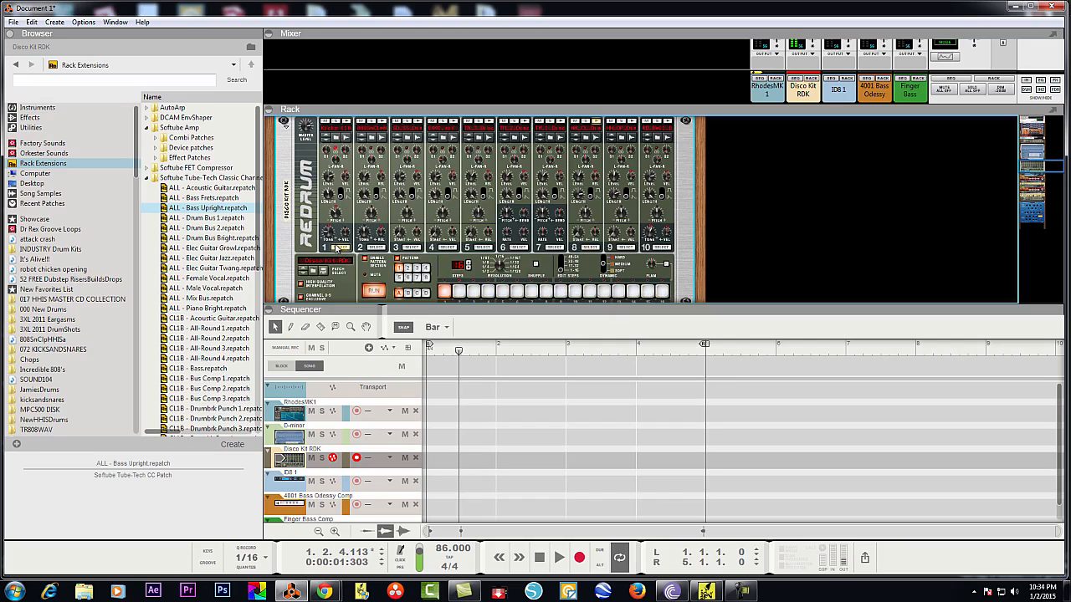
left_click(373, 248)
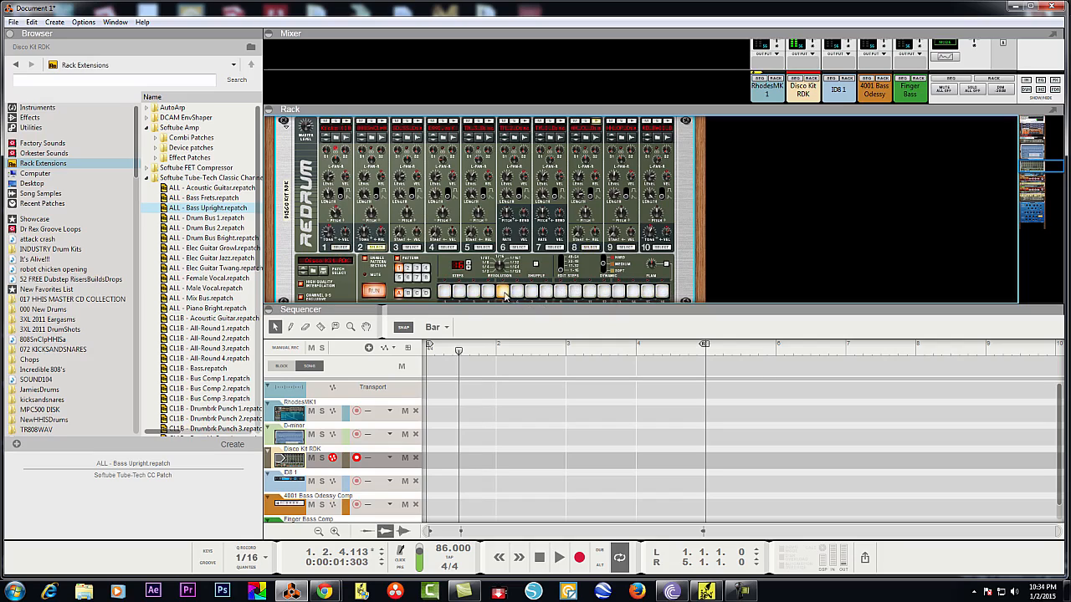
left_click(502, 292)
left_click(618, 291)
- Add hits on steps 8 and 11 of drum channel 1, plus a soft-accent hit on step 16
left_click(343, 248)
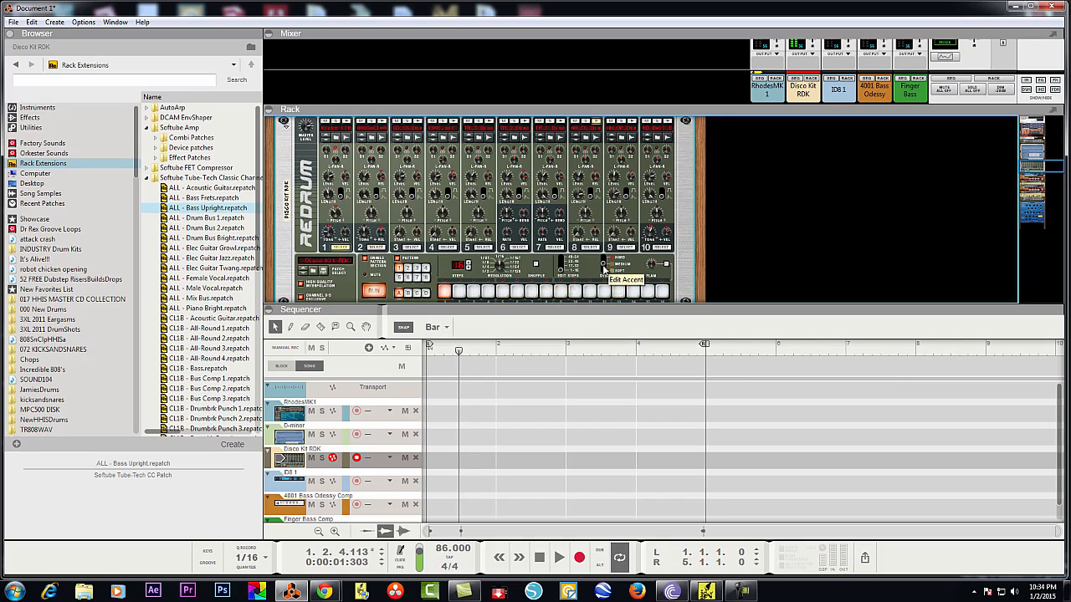
left_click(590, 293)
left_click(546, 292)
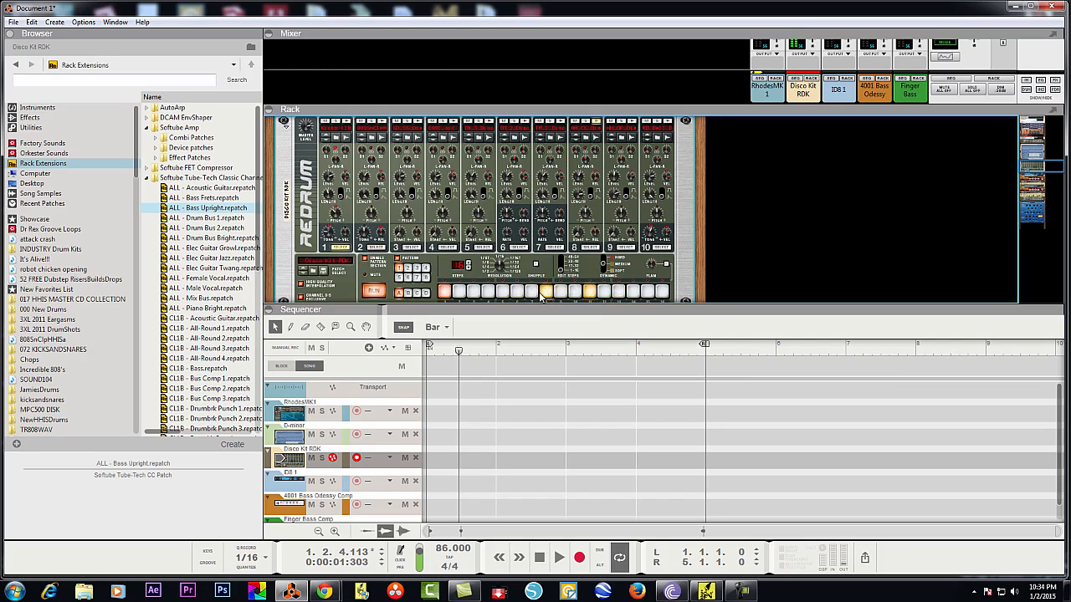
left_click(604, 271)
left_click(661, 292)
- Enlarge the sequencer area to make room for the full track list
left_click_drag(456, 307, 453, 174)
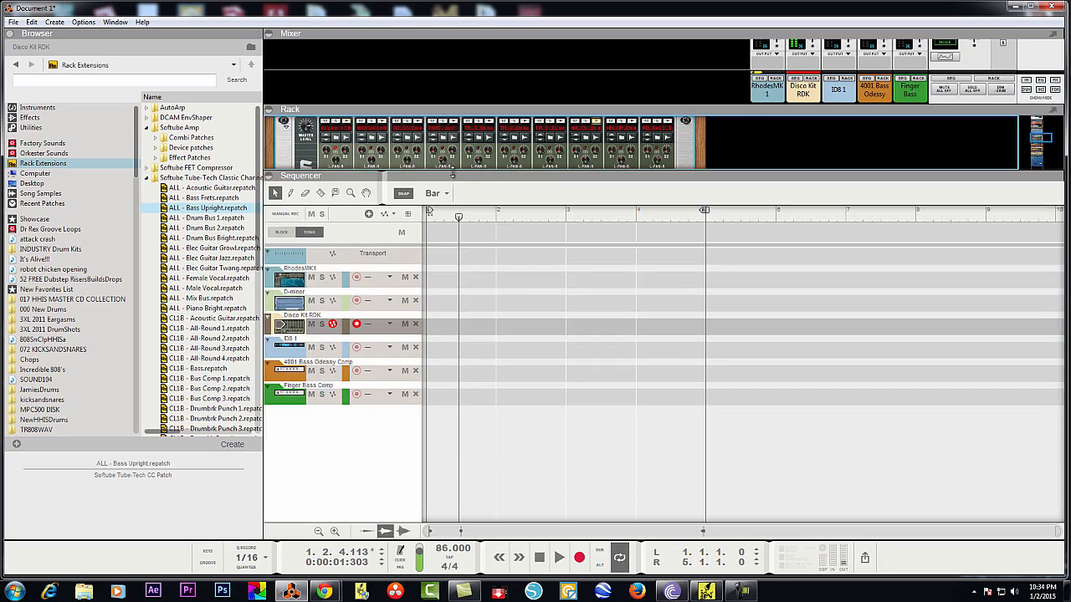
- Copy the Redrum pattern to the Disco Kit RDK track across bars 1 to 4 and play it back
right_click(679, 152)
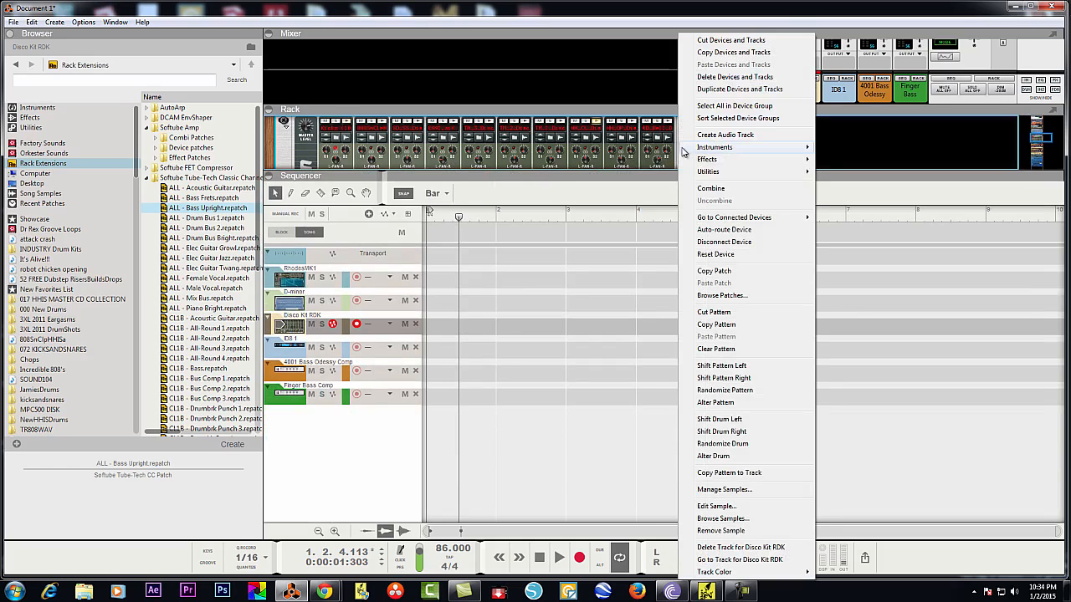
left_click(751, 473)
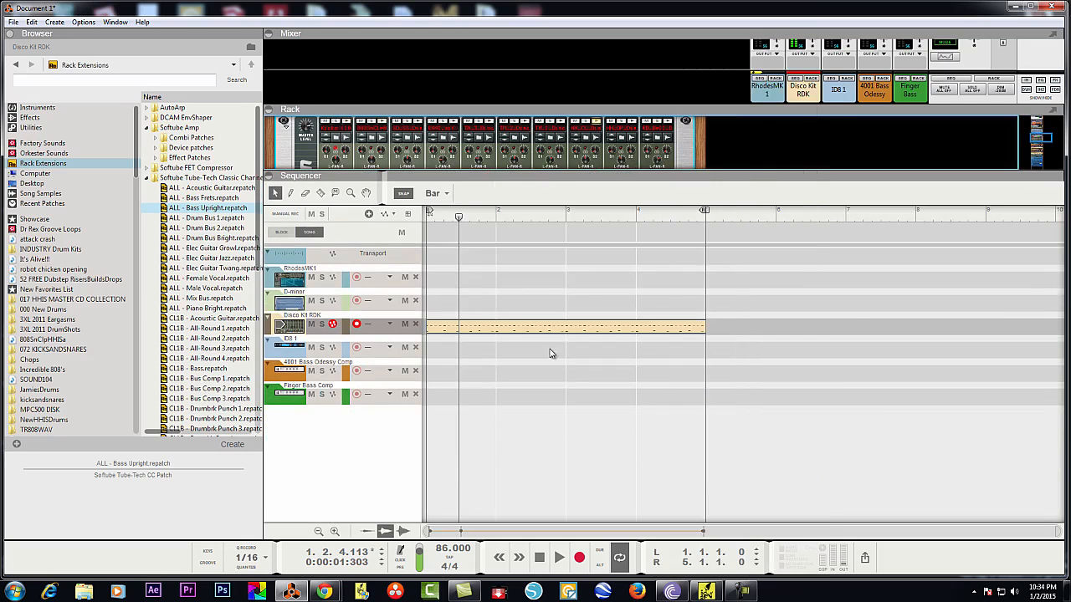
left_click_drag(433, 175, 443, 306)
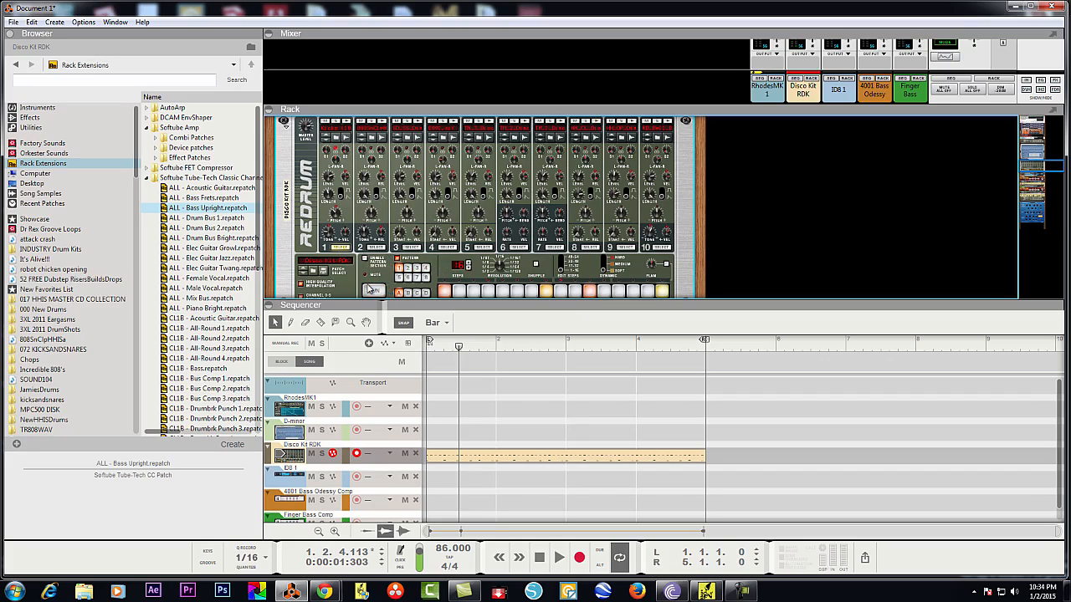
left_click(539, 557)
left_click(558, 561)
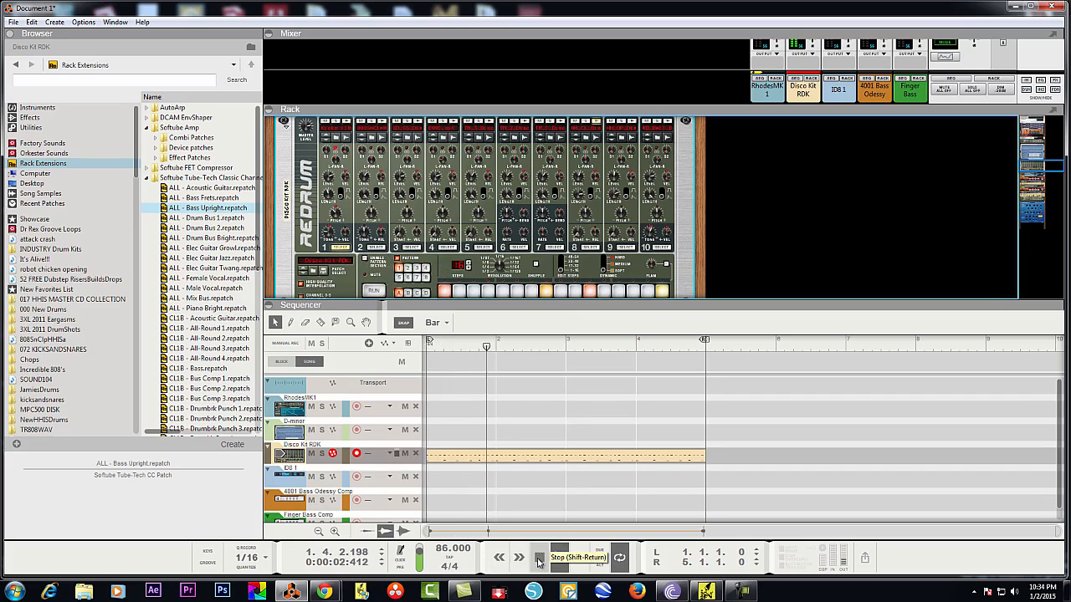
left_click(539, 559)
- Shift all the closed hi-hat notes in the drum clip slightly later with snapping off, so the first starts at 1.1.1.44, and play the result
double_click(523, 461)
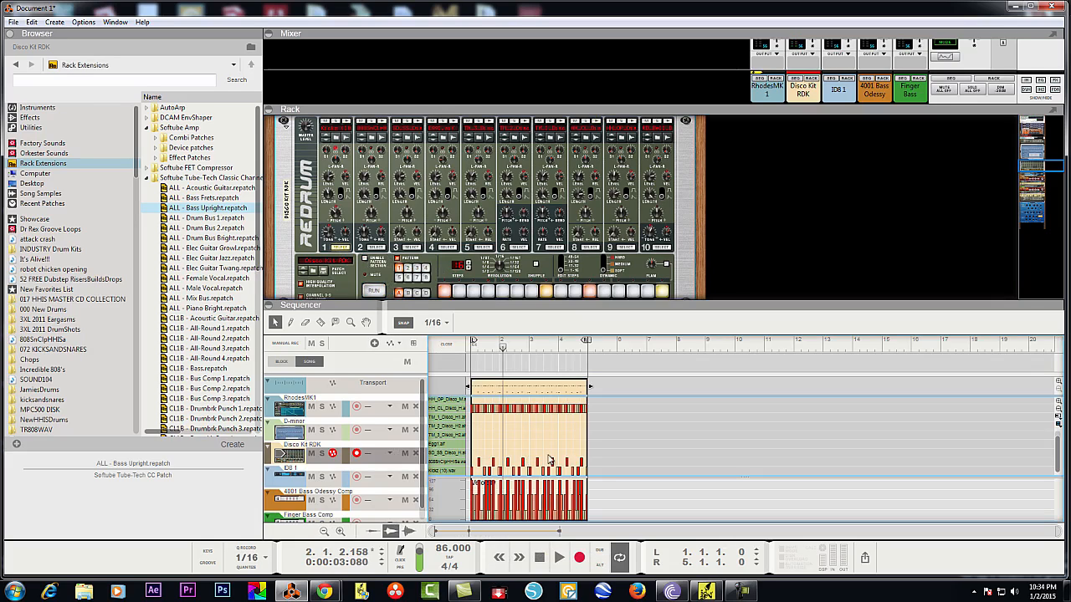
left_click_drag(462, 421, 462, 421)
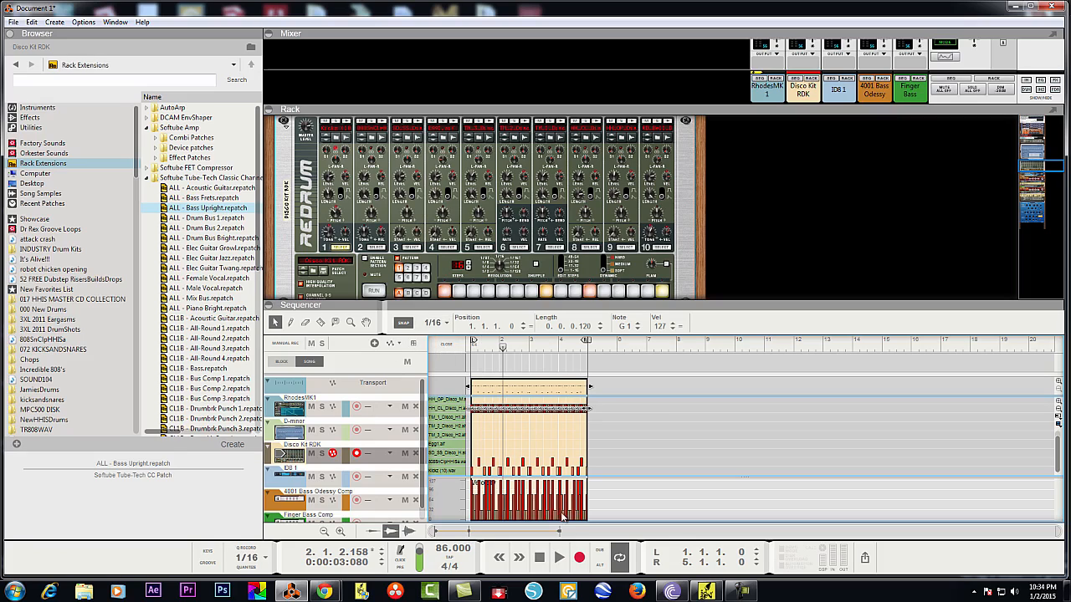
left_click(404, 325)
mouse_move(433, 532)
left_mouse_down()
mouse_move(1021, 532)
mouse_move(440, 532)
left_mouse_up()
left_click_drag(499, 410, 518, 411)
left_click(559, 557)
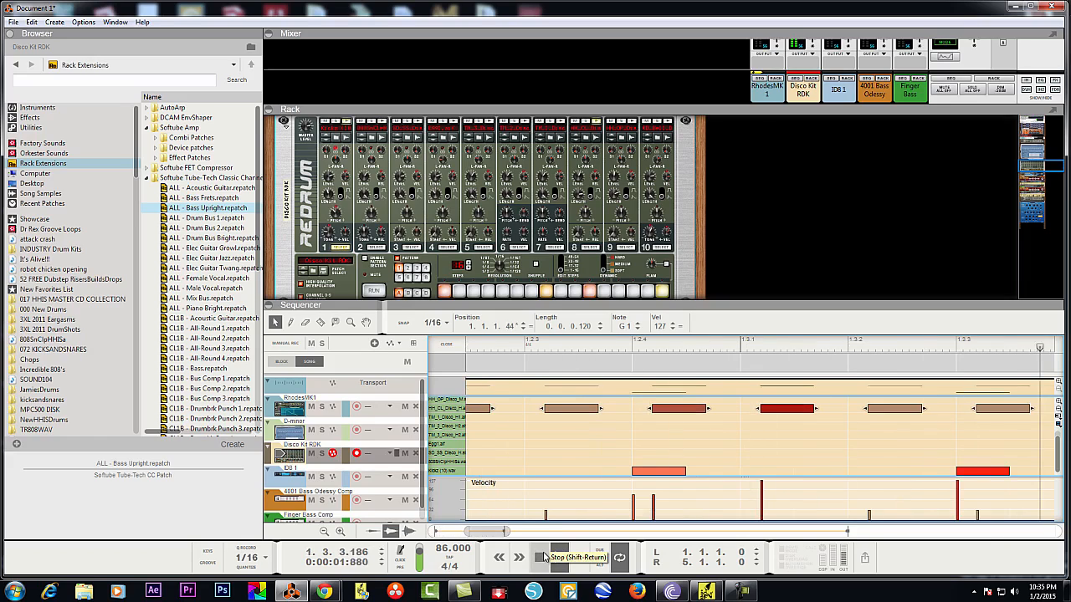
- Close the drum clip editor, arm the D-minor track for recording and return the playhead to the song start
left_click(449, 344)
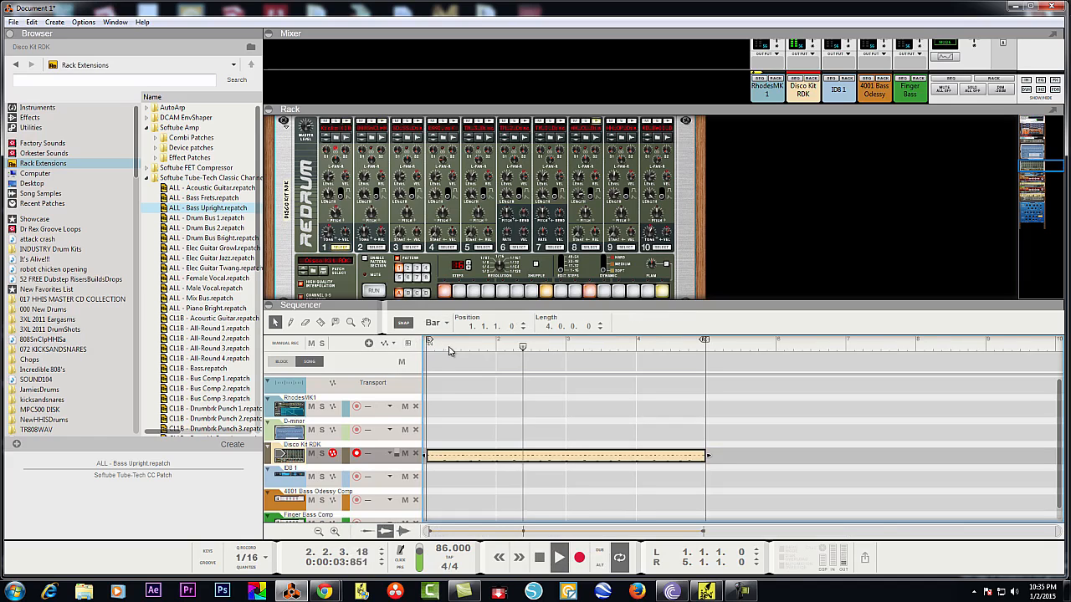
left_click(291, 435)
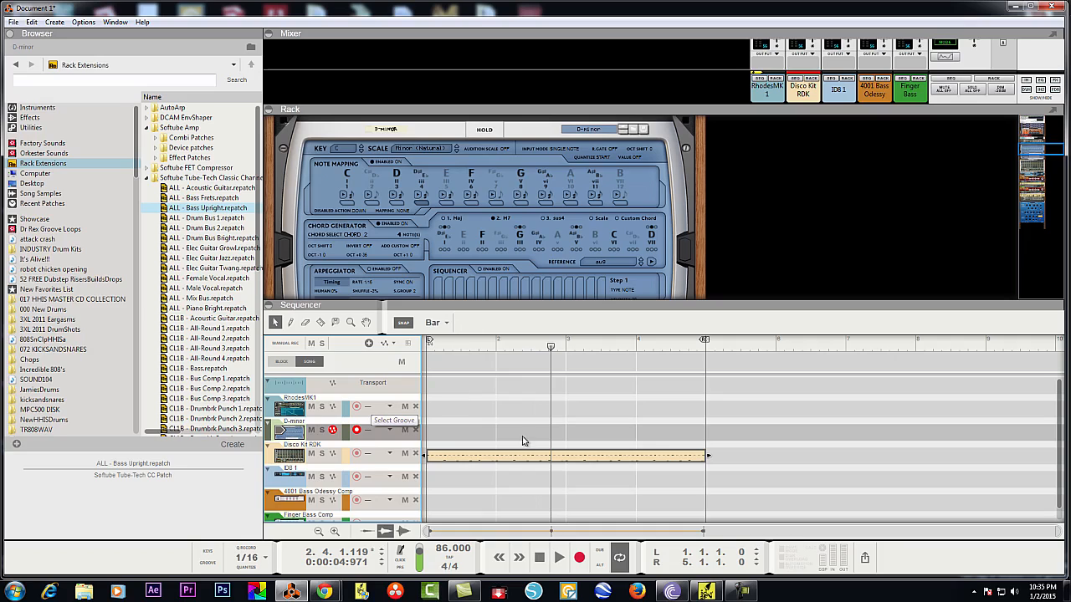
left_click(539, 557)
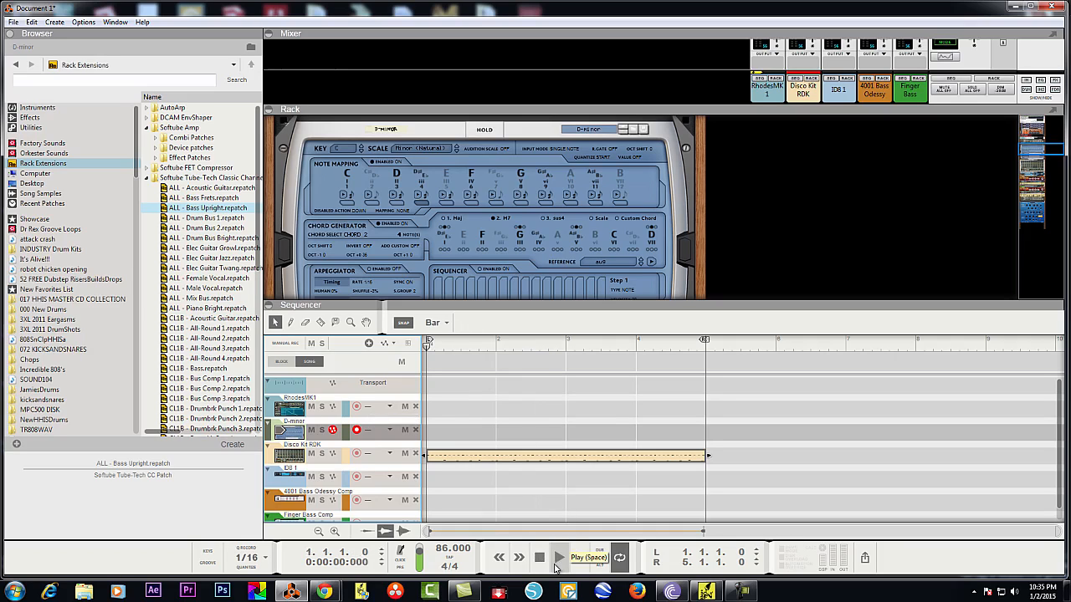
- Duplicate the four-bar drum clip to bar 5 and extend the loop end and song end to bar 9
left_click(611, 459)
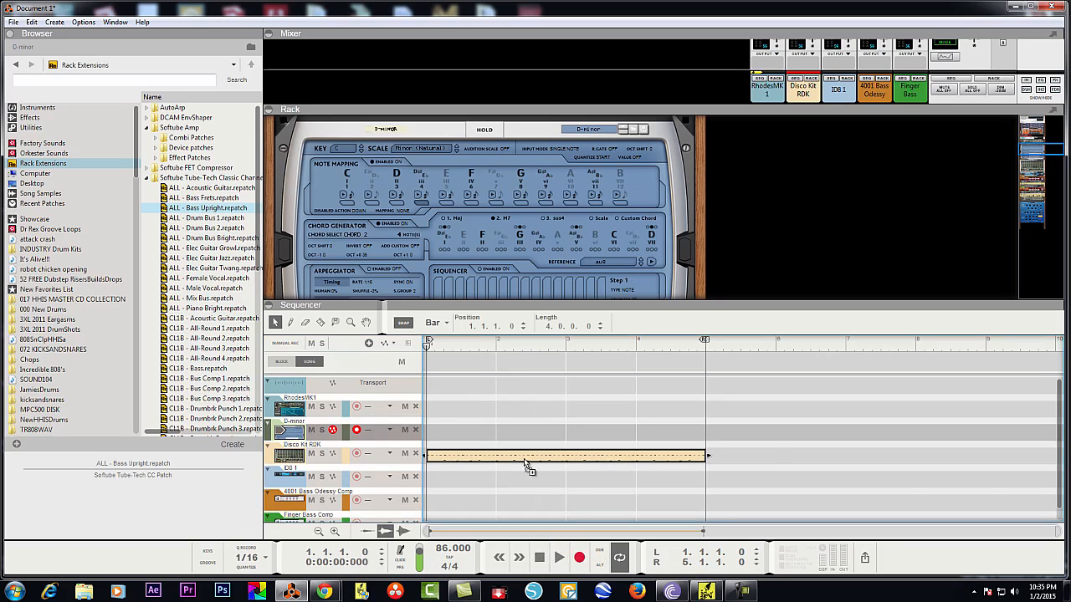
left_click_drag(530, 466, 815, 457)
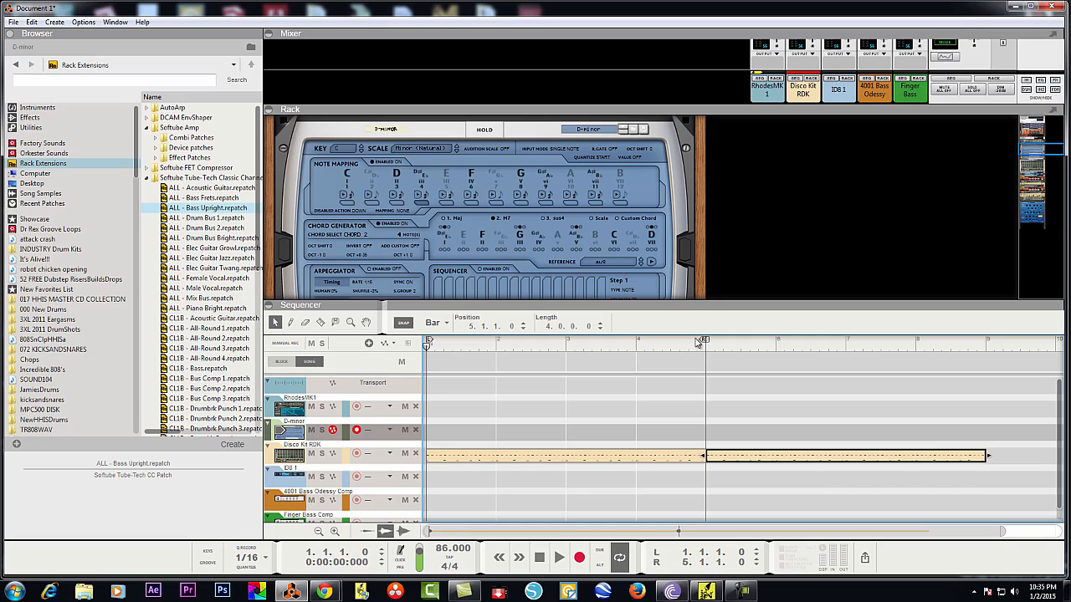
left_click_drag(705, 342, 942, 365)
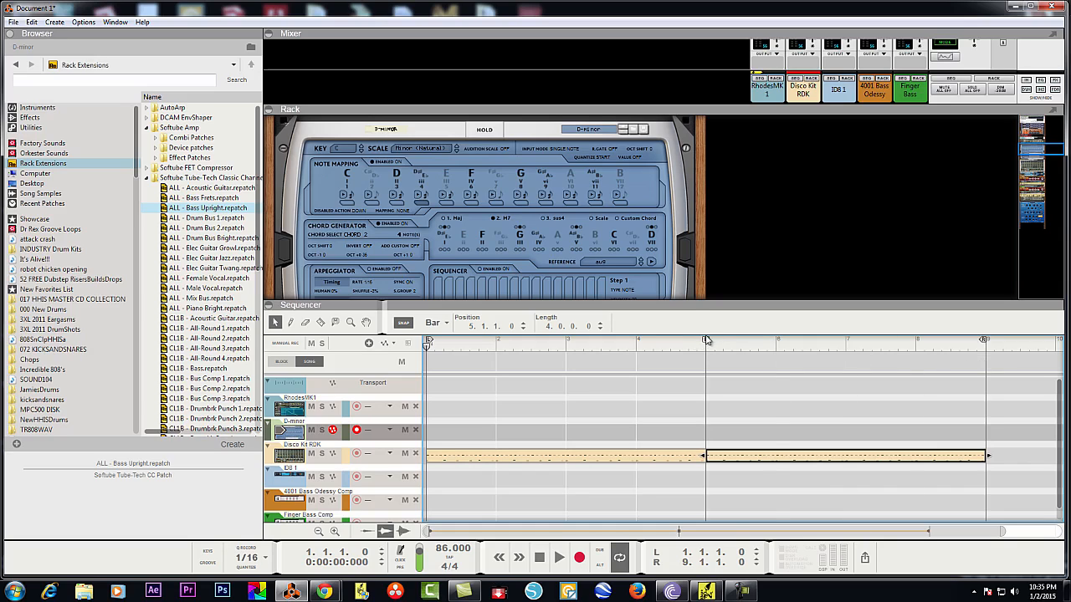
left_click_drag(707, 341, 984, 341)
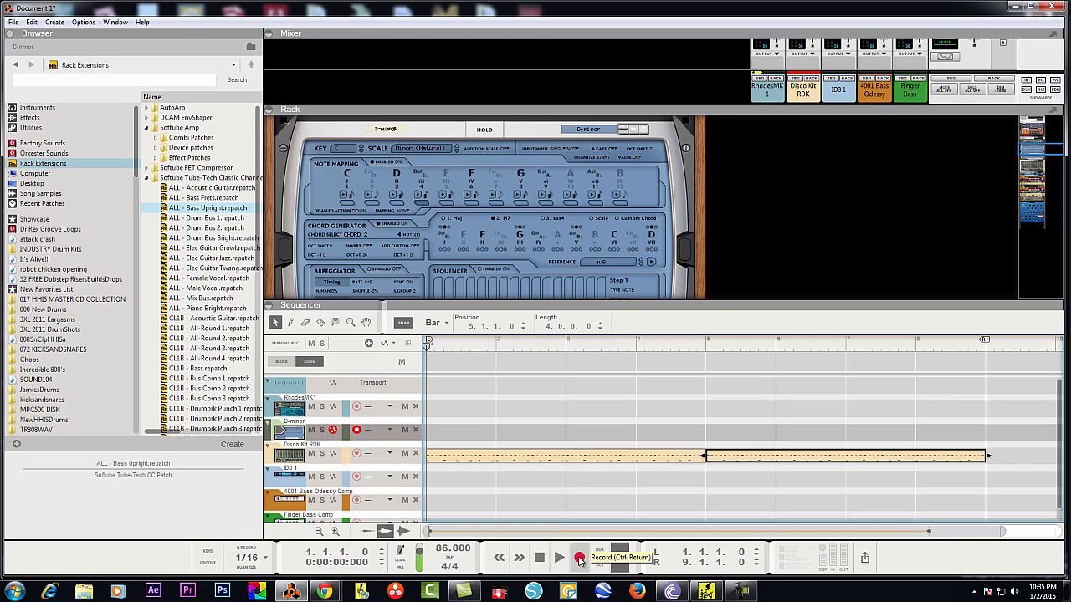
left_click(580, 559)
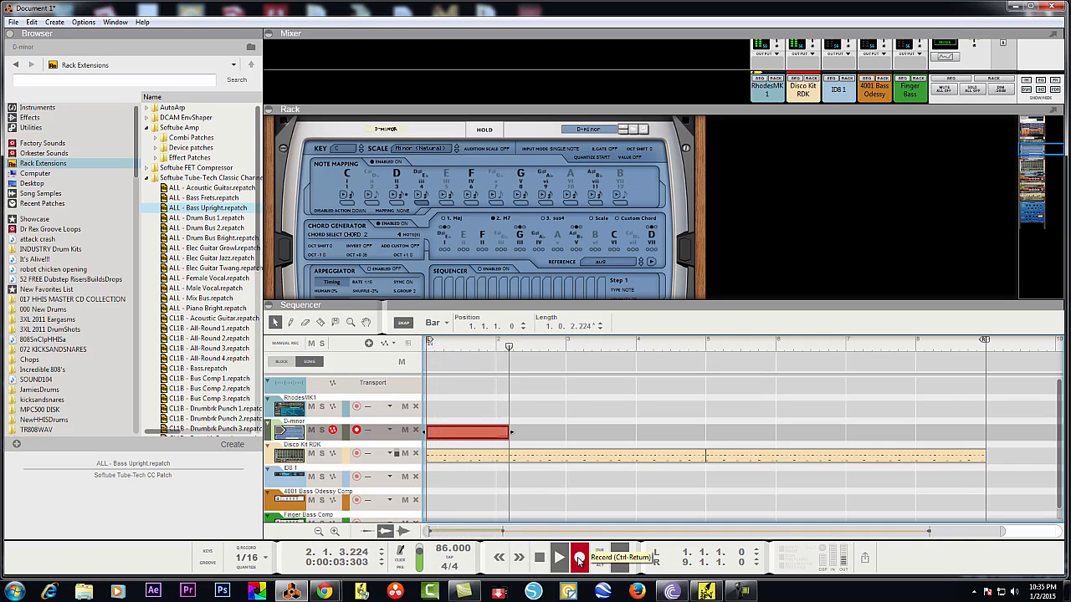
double_click(539, 559)
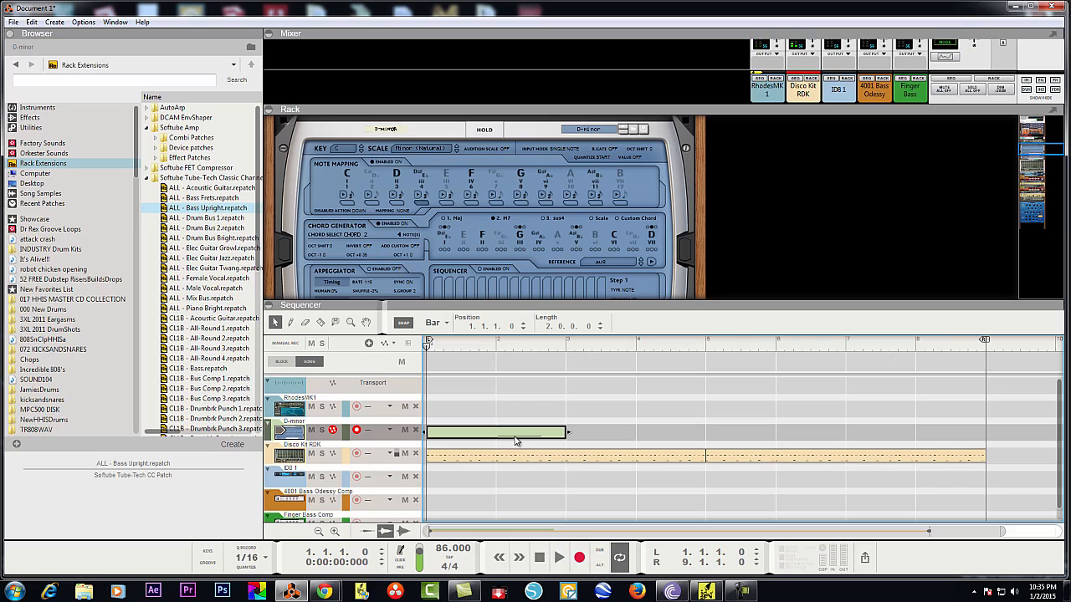
key("Delete")
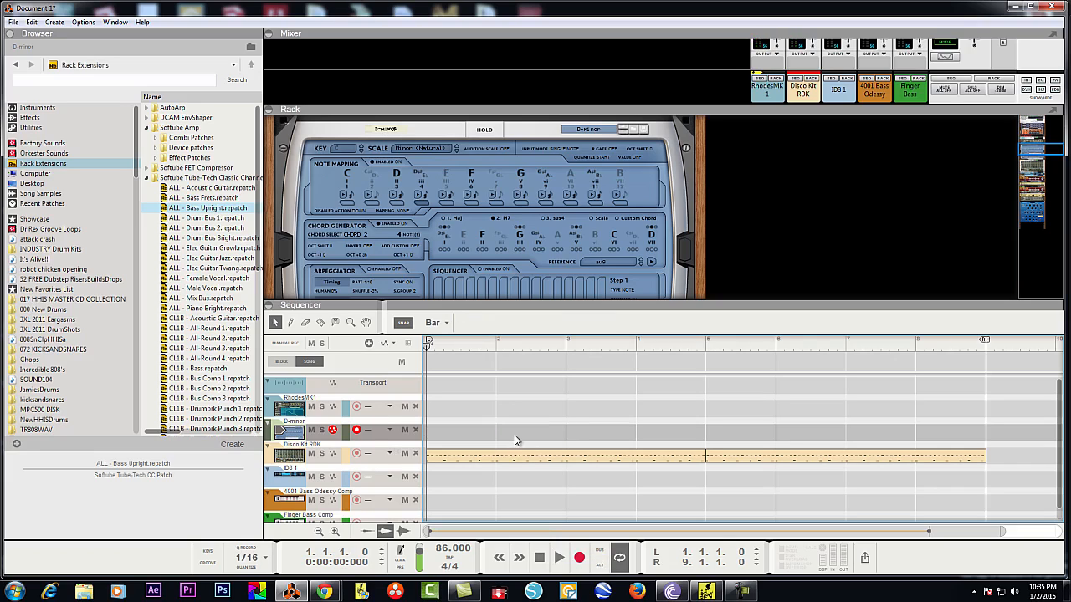
- Record a chord progression on the D-minor track as a four-bar clip and duplicate it to bar 5
left_click(577, 557)
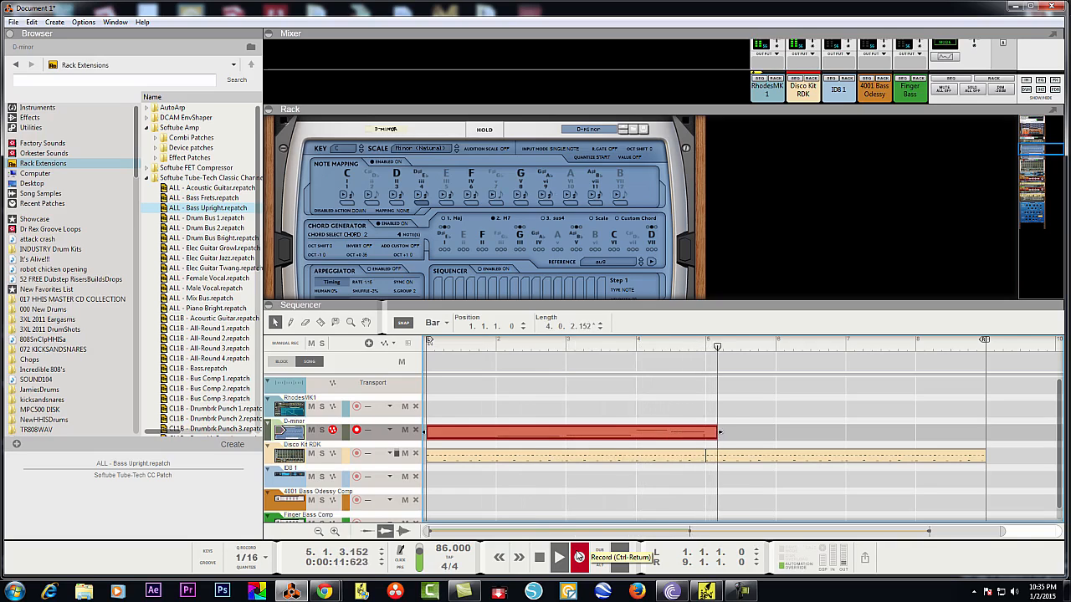
left_click(579, 557)
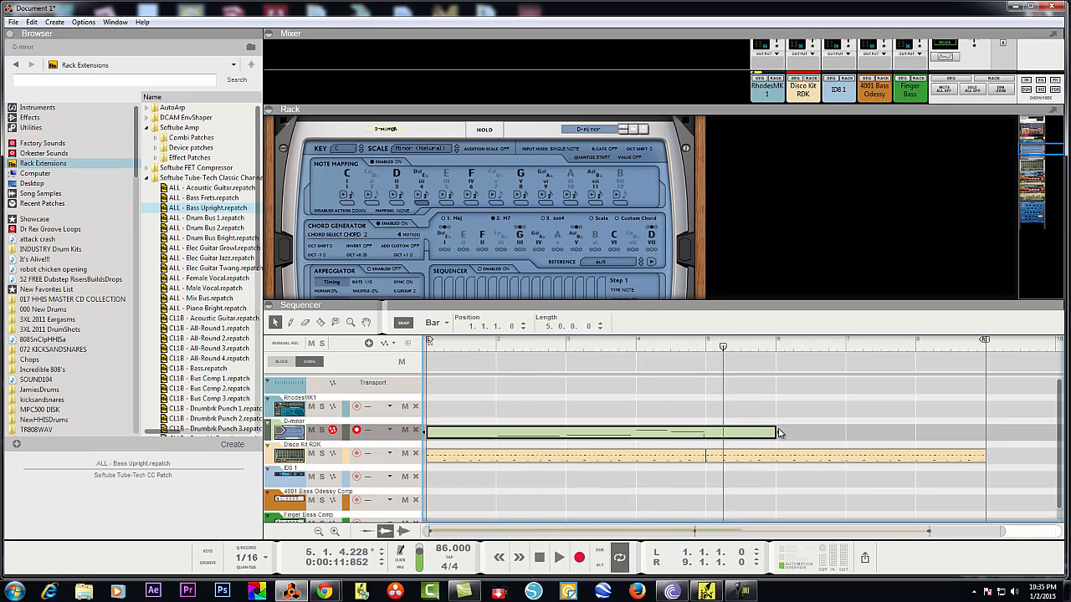
left_click_drag(779, 433, 900, 439)
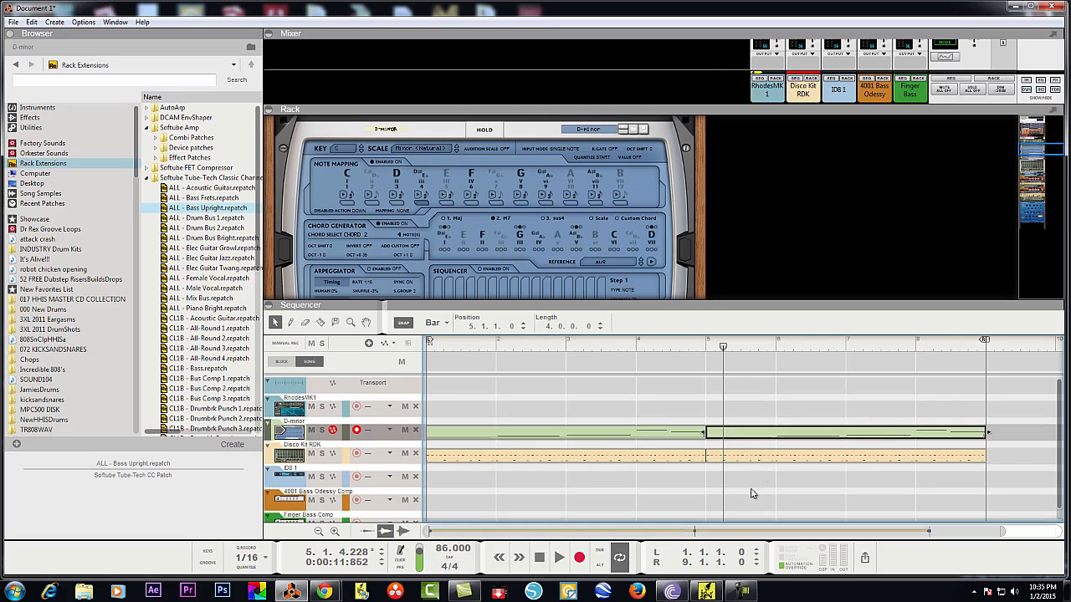
- Play back the D-minor chords with the drums from the song start
left_click(538, 553)
key("space")
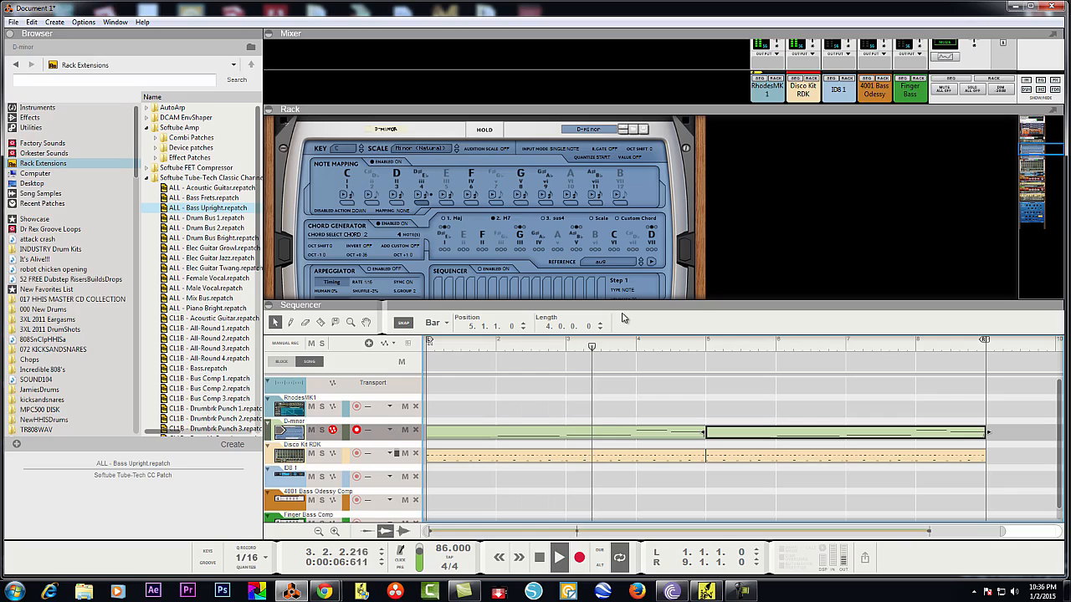
key("space")
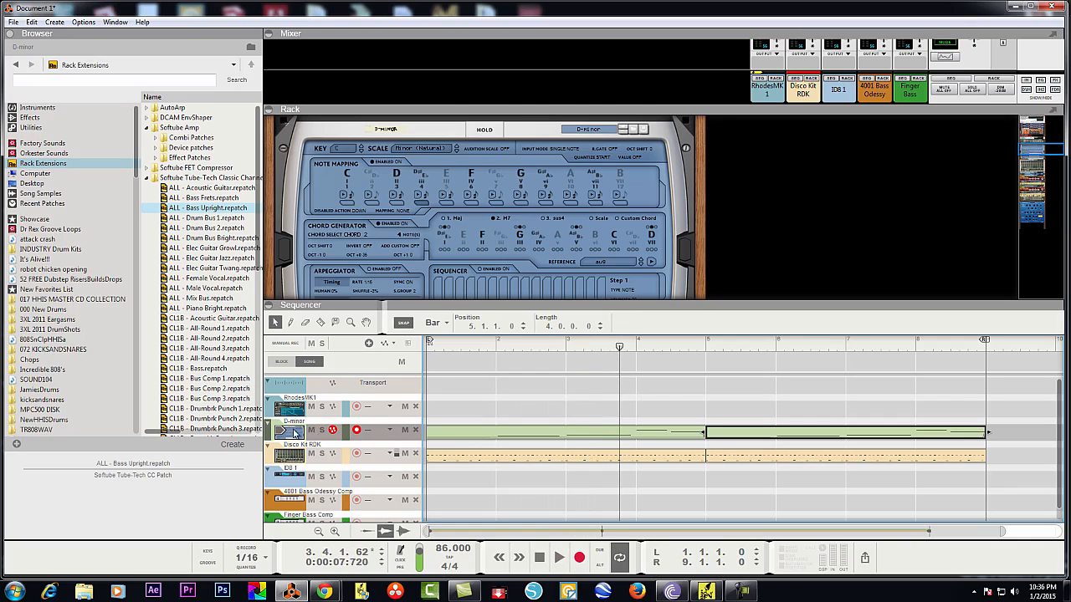
- Examine the recorded notes of the first D-minor clip in the editor and compare them with the AutoArp chord mapping
double_click(541, 434)
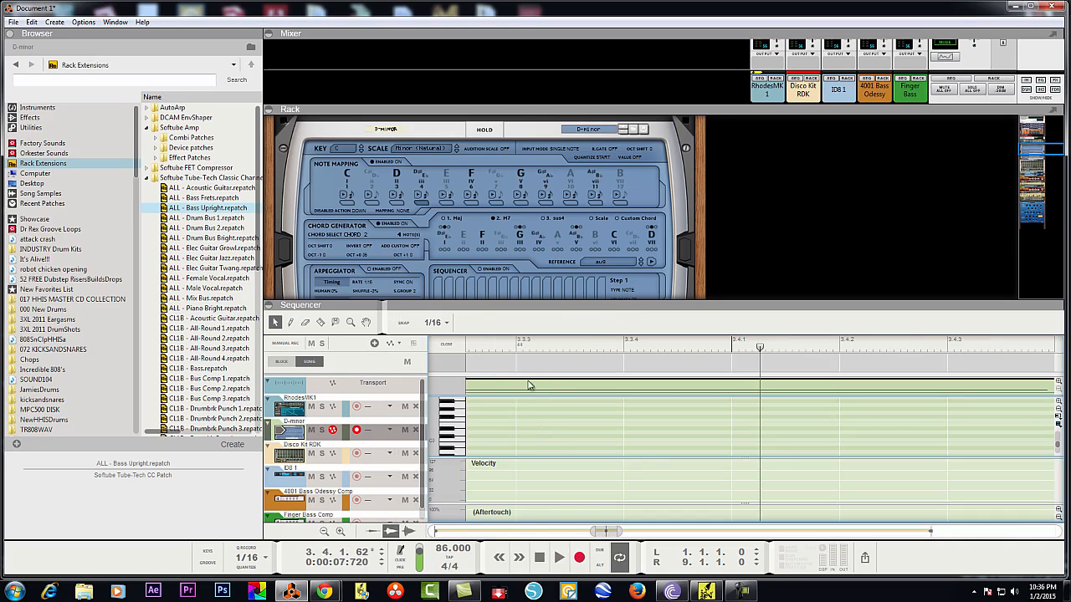
left_click_drag(803, 307, 799, 144)
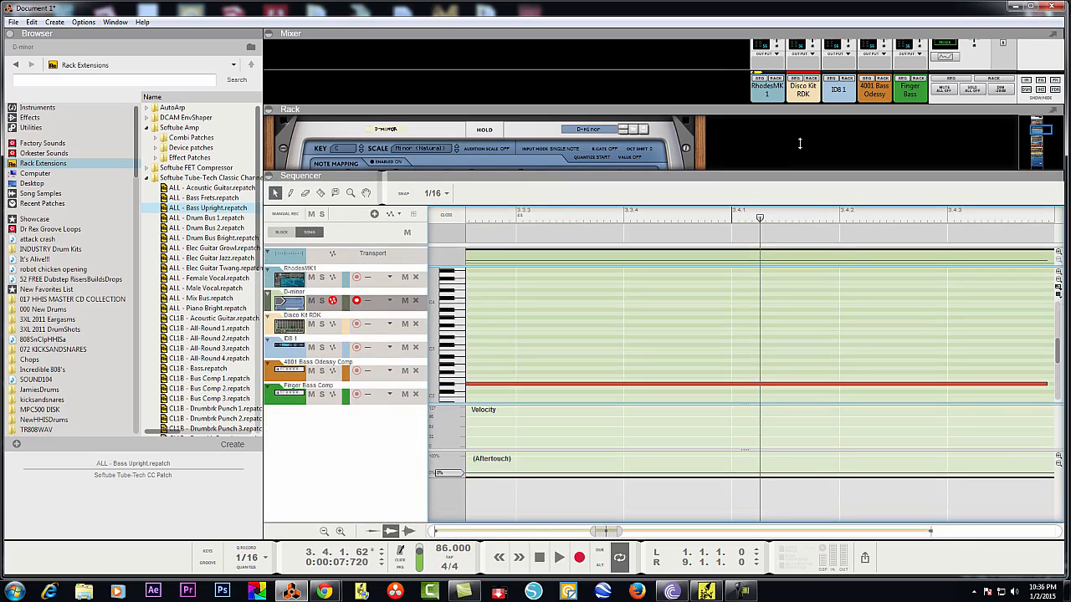
left_click_drag(1060, 358, 1058, 444)
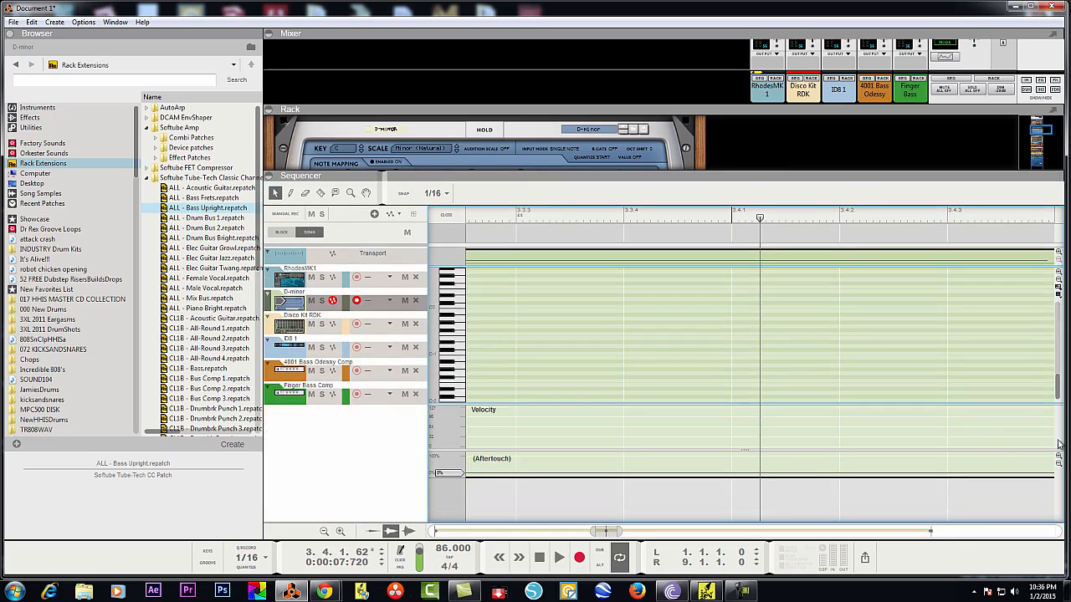
left_click(1058, 467)
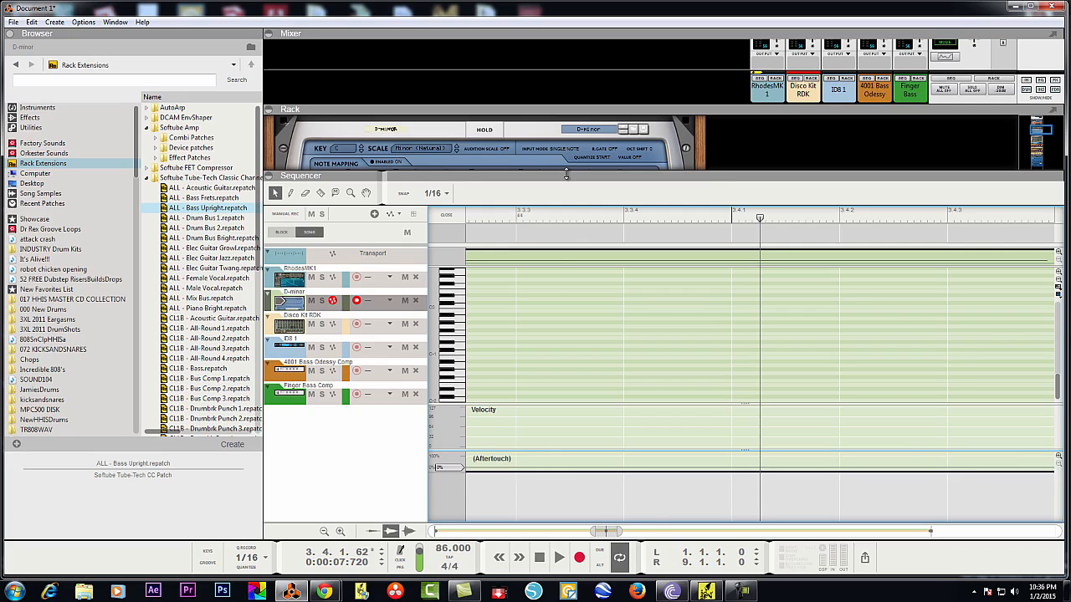
left_click_drag(567, 175, 578, 481)
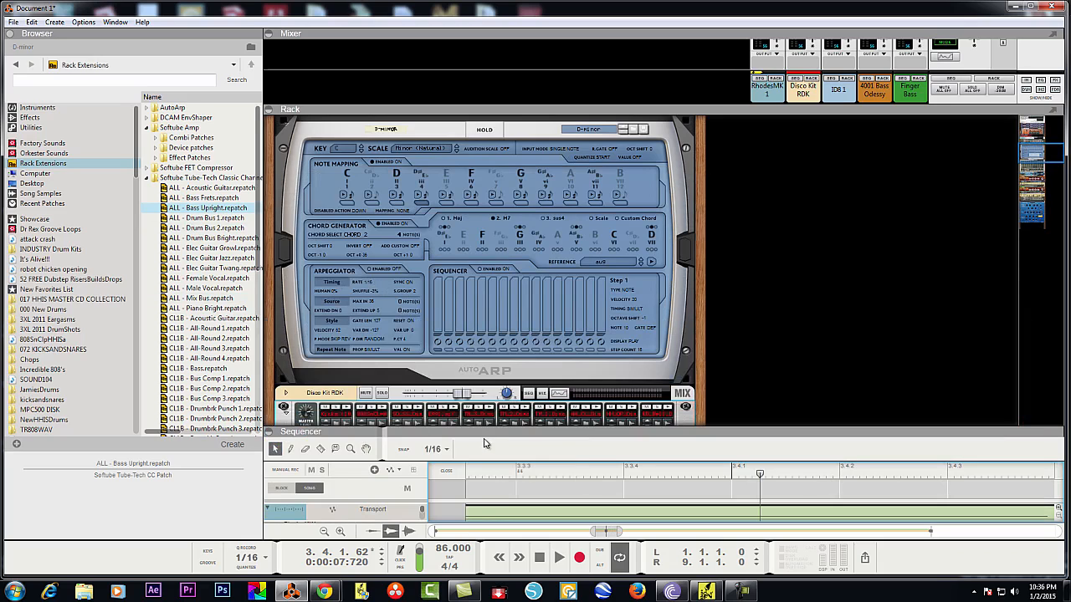
left_click_drag(483, 436, 477, 186)
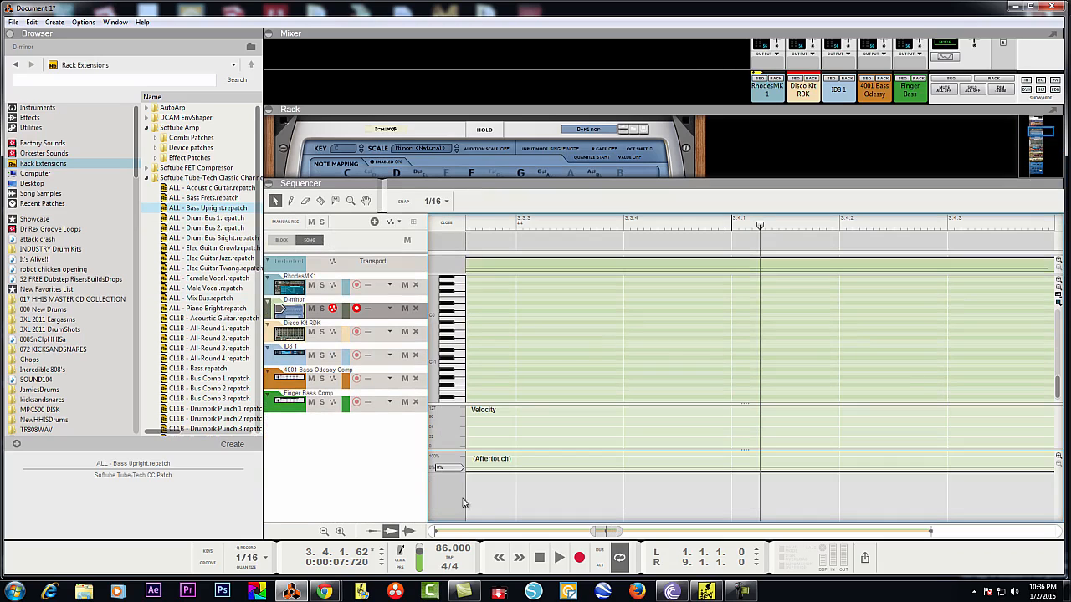
left_click(443, 223)
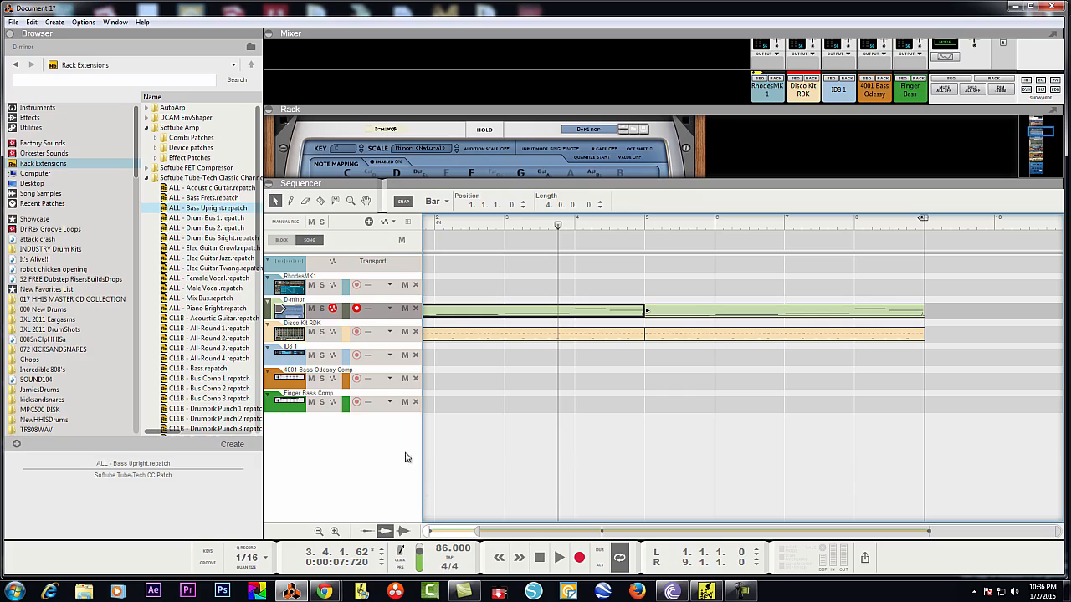
- Arm the Finger Bass Comp track and rehearse with playback from the song start, leaving the playhead at bar 1
left_click(283, 378)
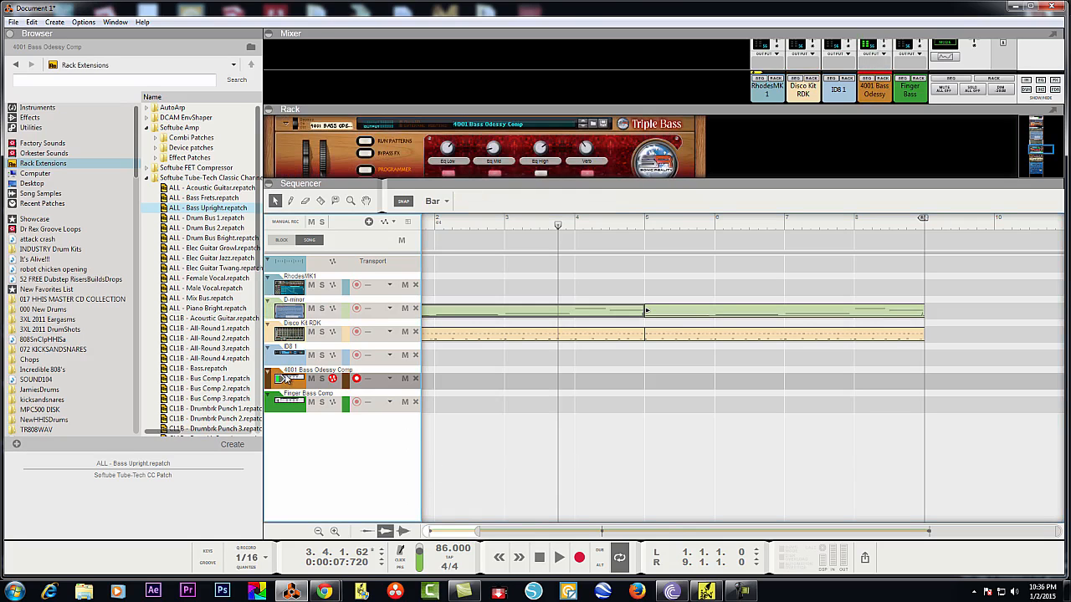
left_click(285, 403)
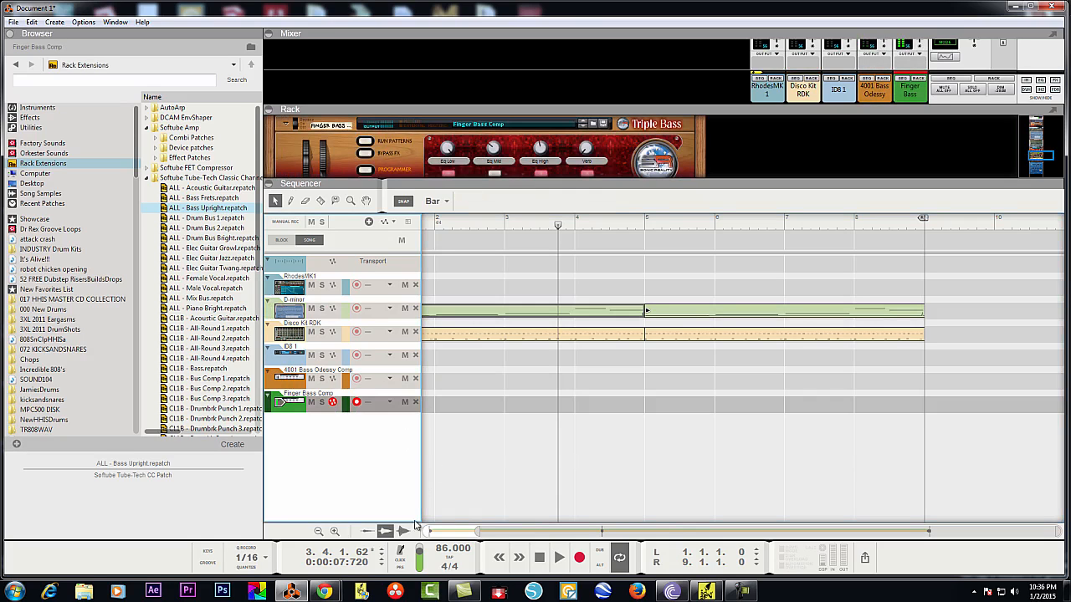
left_click(540, 558)
left_click(557, 558)
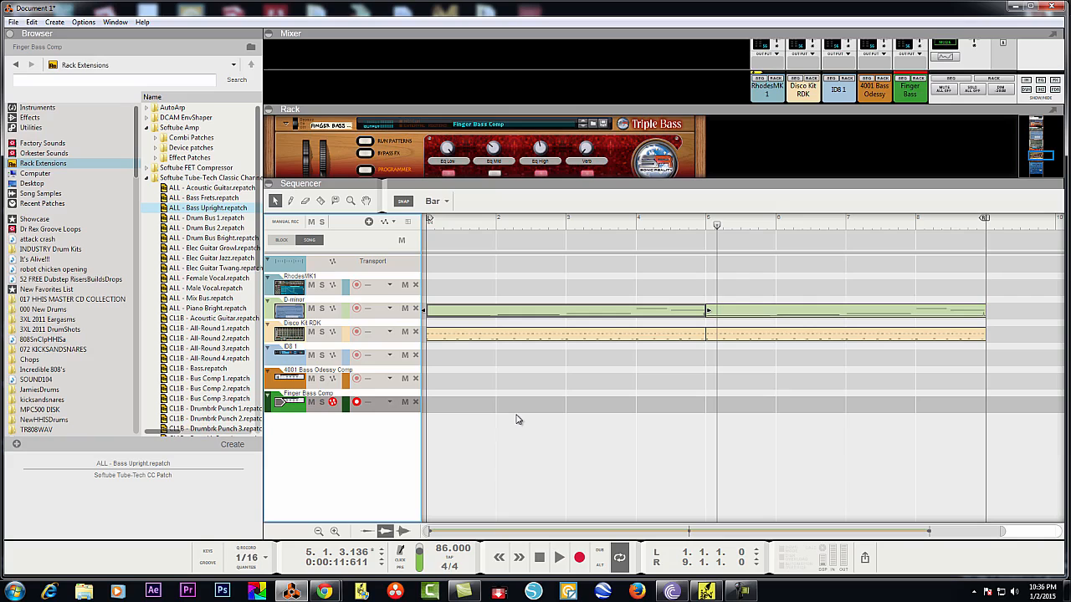
left_click(539, 557)
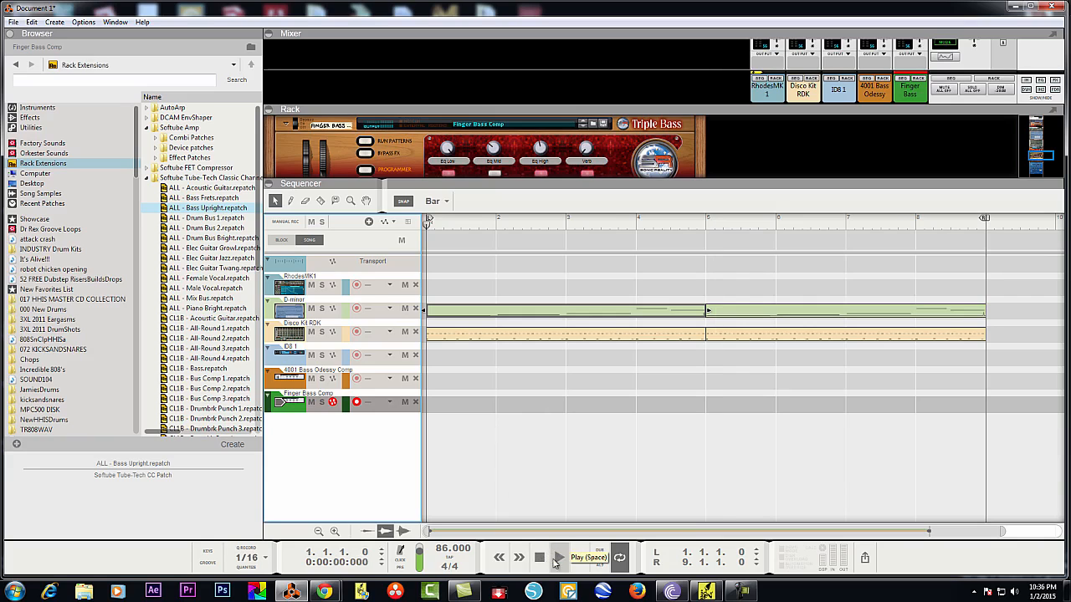
left_click(559, 562)
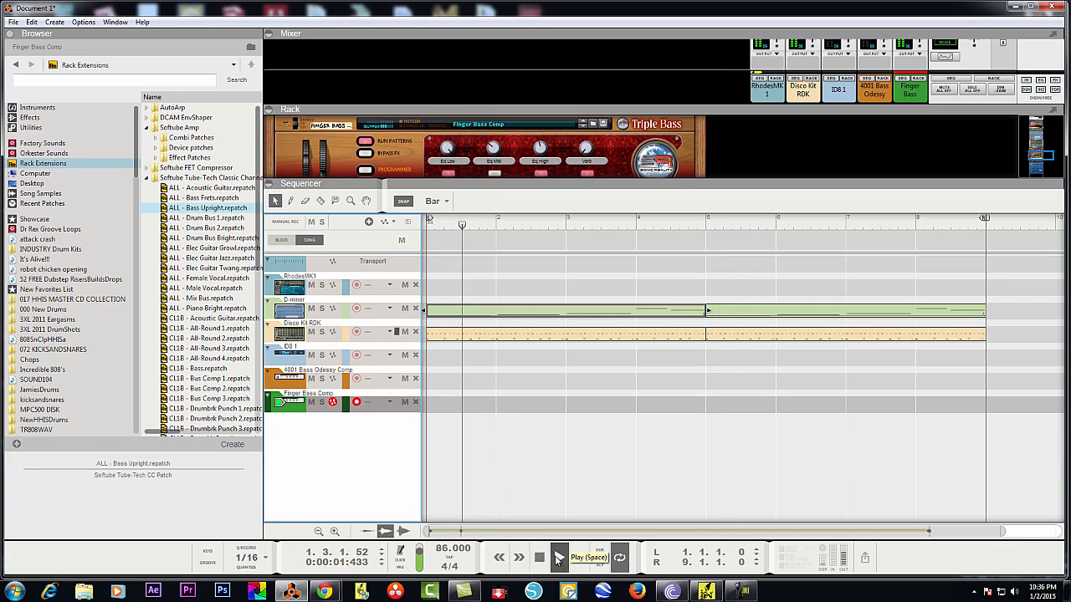
left_click(540, 558)
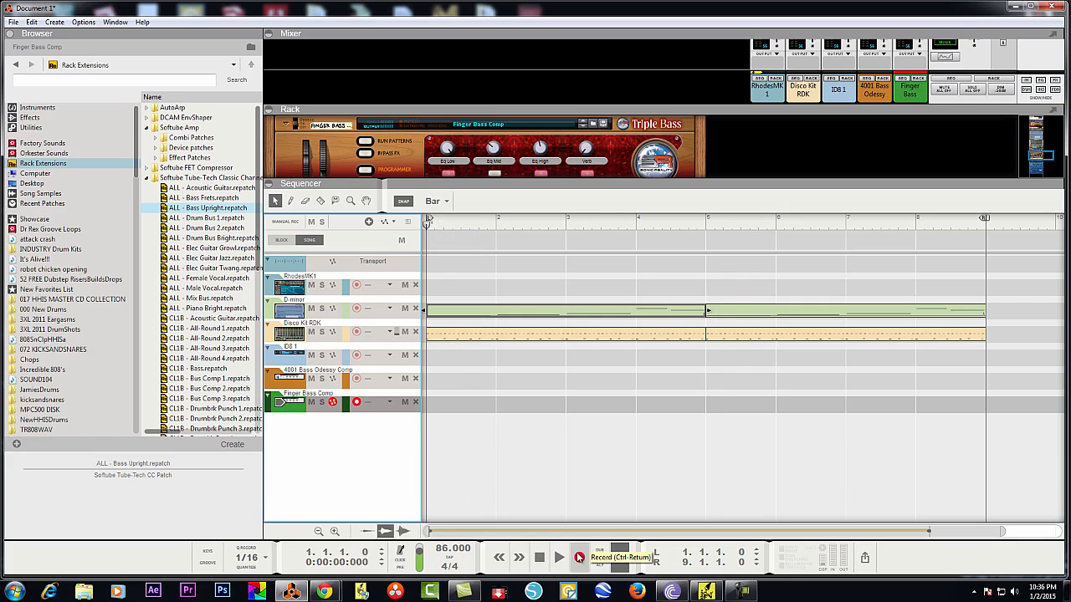
- Record a bass line on the Finger Bass Comp track, trim the clip to four bars and duplicate it to bar 5
left_click(579, 558)
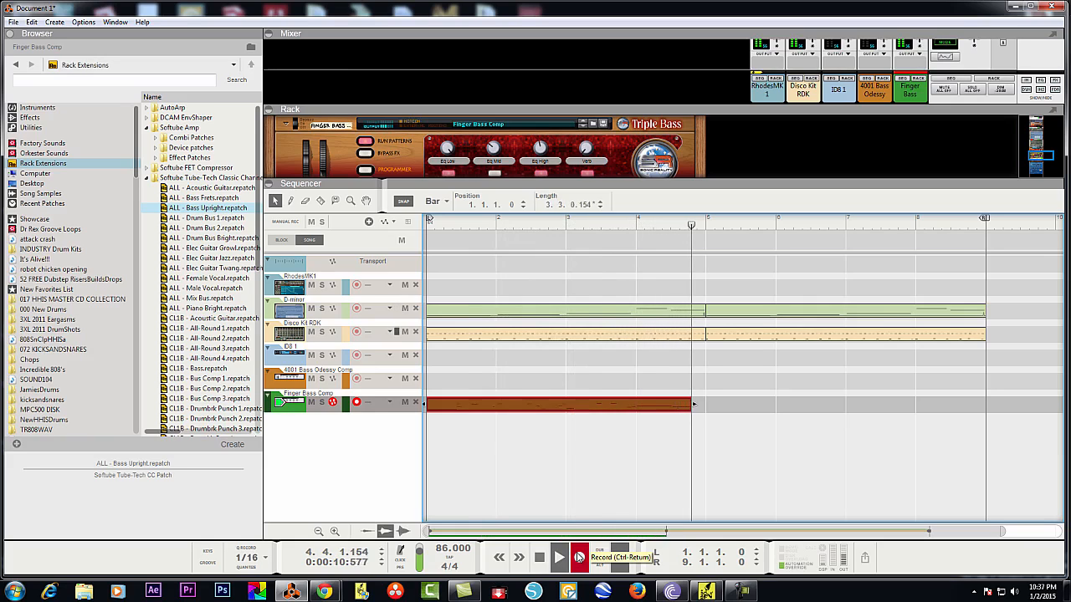
key("space")
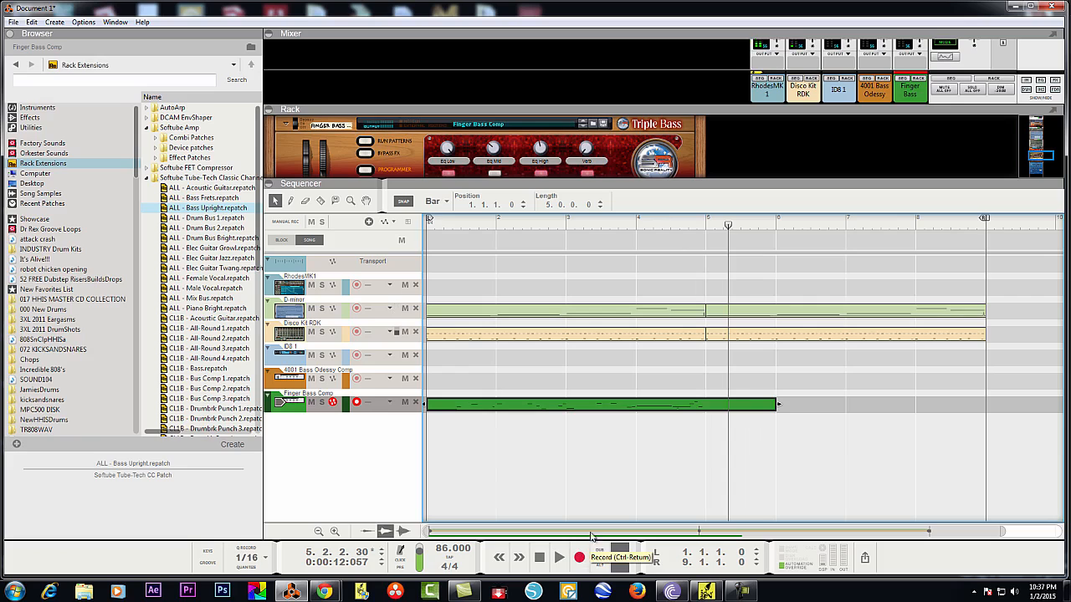
left_click_drag(778, 404, 707, 405)
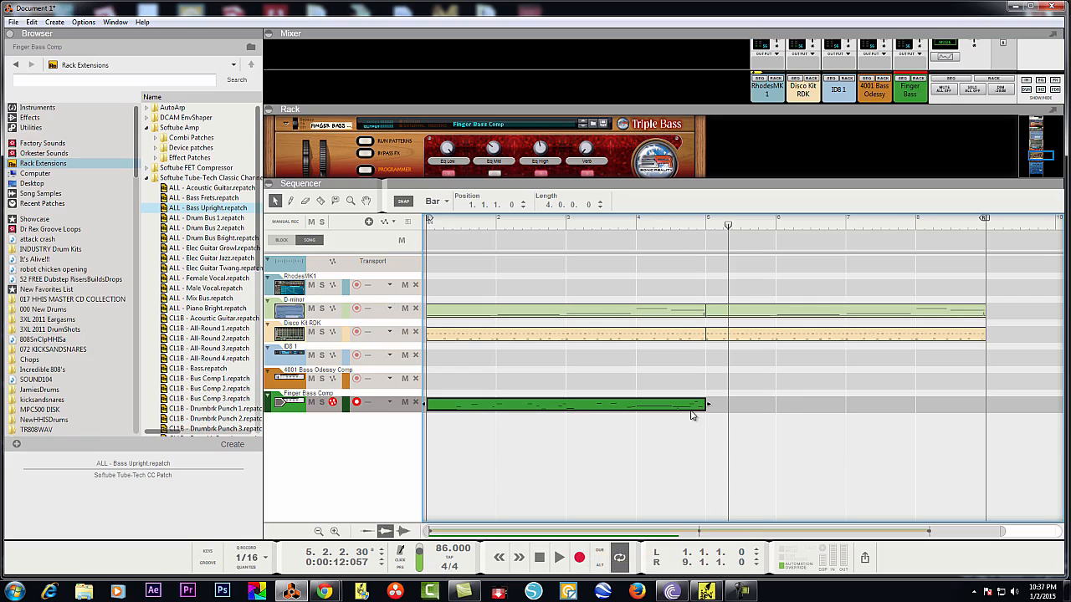
left_click_drag(551, 405, 803, 402)
- Play back the bass line with the chords and drums from the song start and stop playback
left_click(545, 563)
key("space")
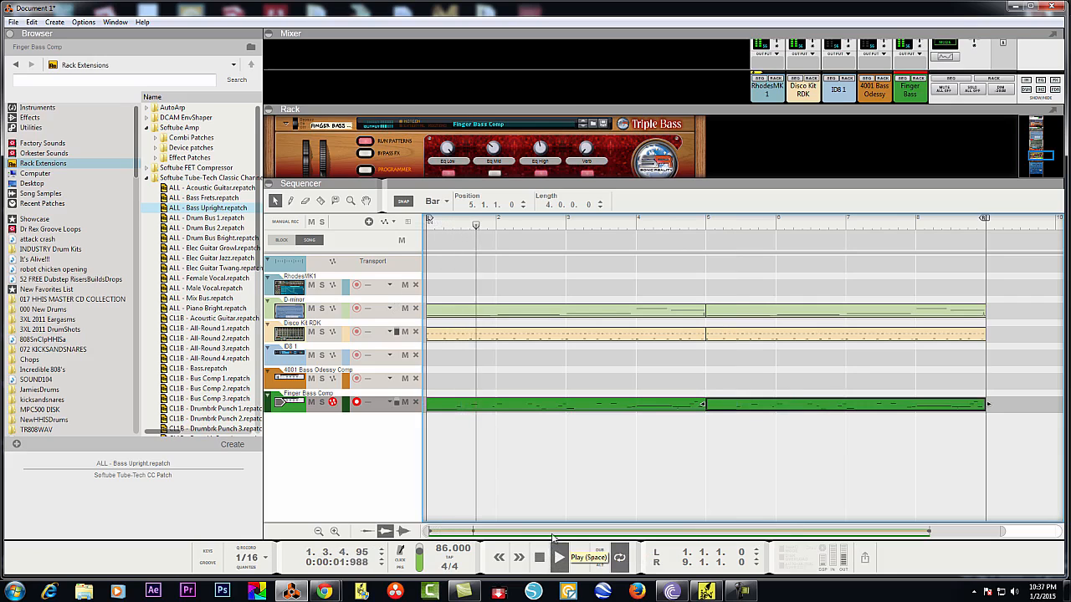
left_click_drag(537, 186, 545, 287)
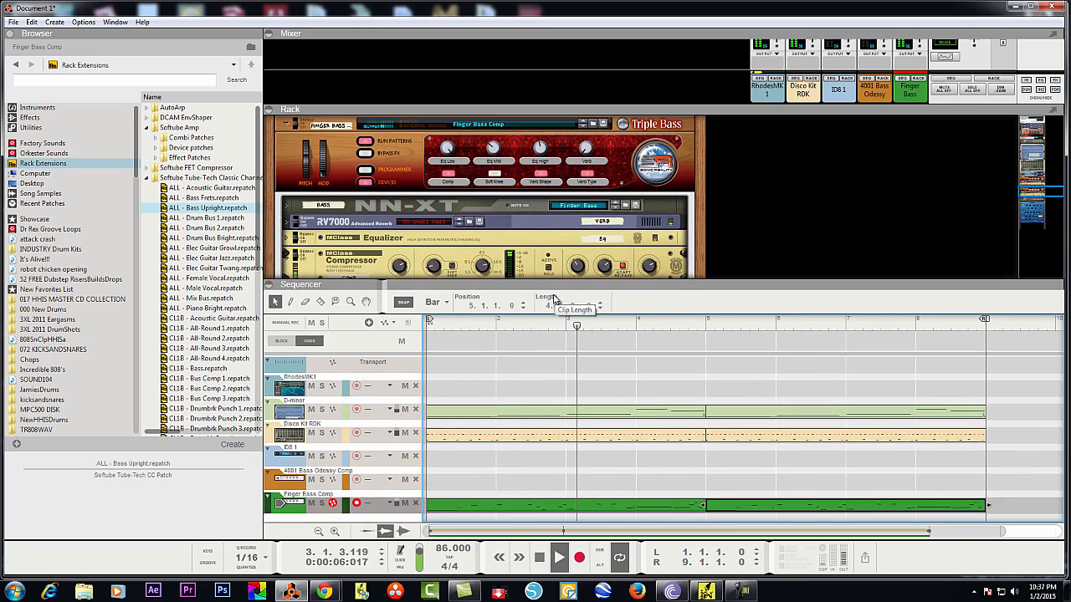
left_click(540, 558)
- Select the 4001 Bass Odessy Comp track and collapse the Softube Tube-Tech Classic Channel folder in the browser
left_click(294, 479)
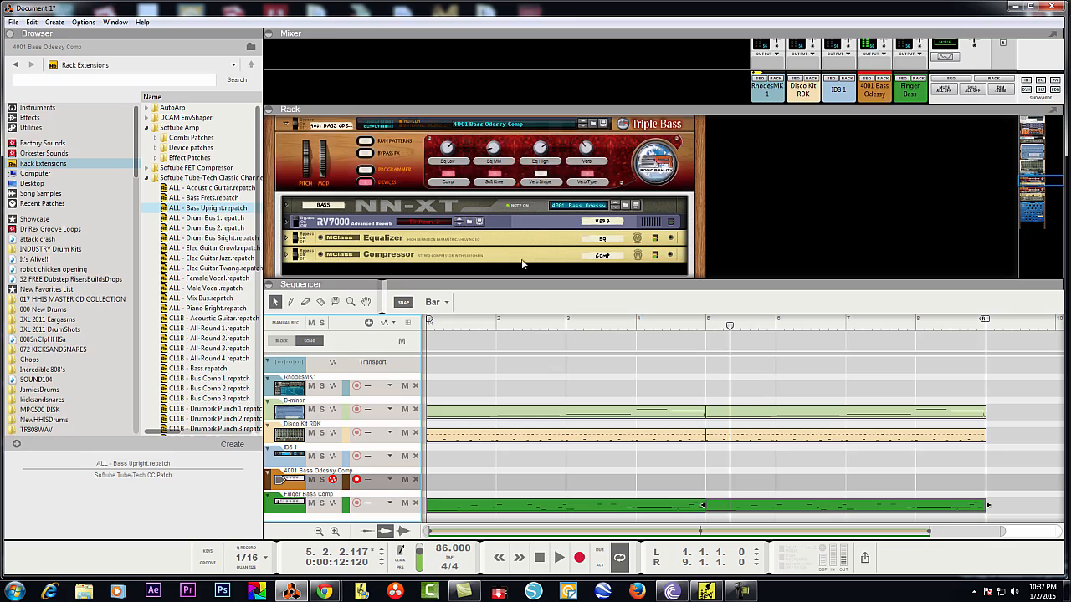
left_click_drag(527, 286, 524, 189)
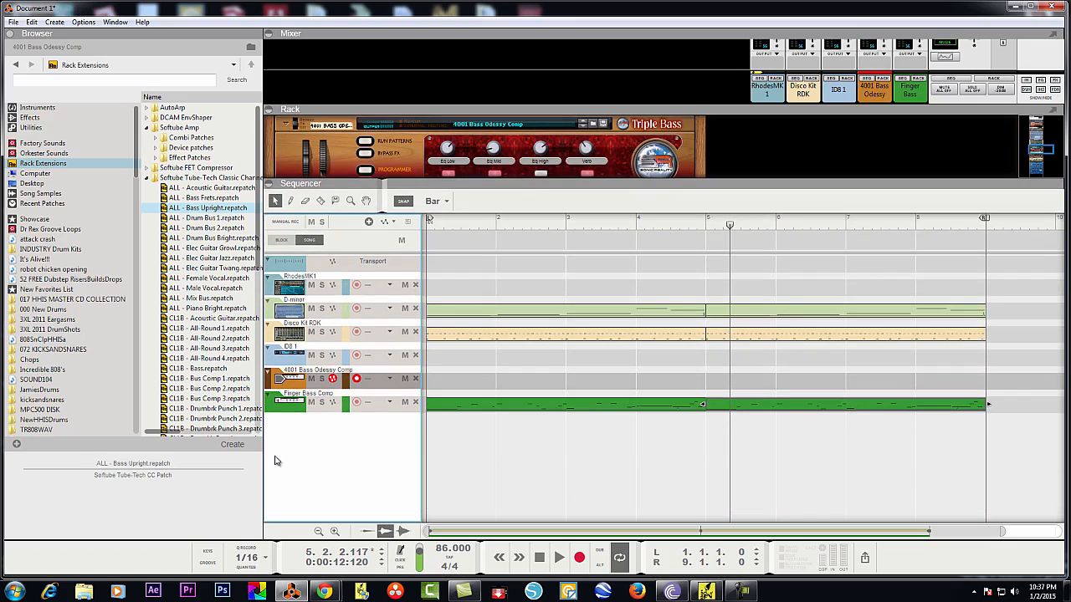
left_click(146, 179)
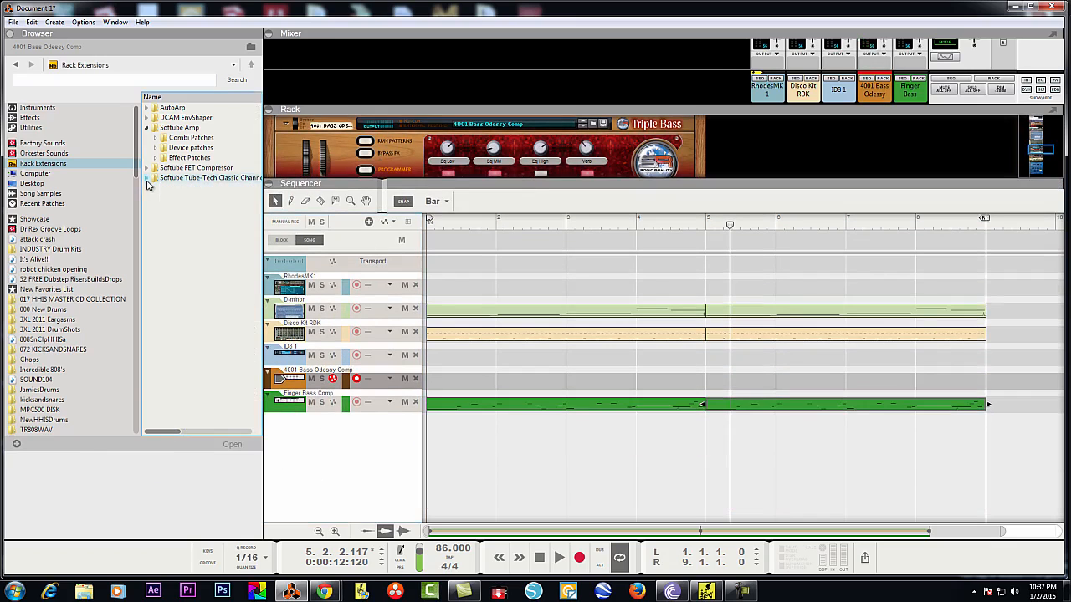
- View the D-minor chord palette in the Demo Autoload workspace and examine the AutoArp's note mapping and chord generator in the rack
left_click_drag(515, 181, 543, 355)
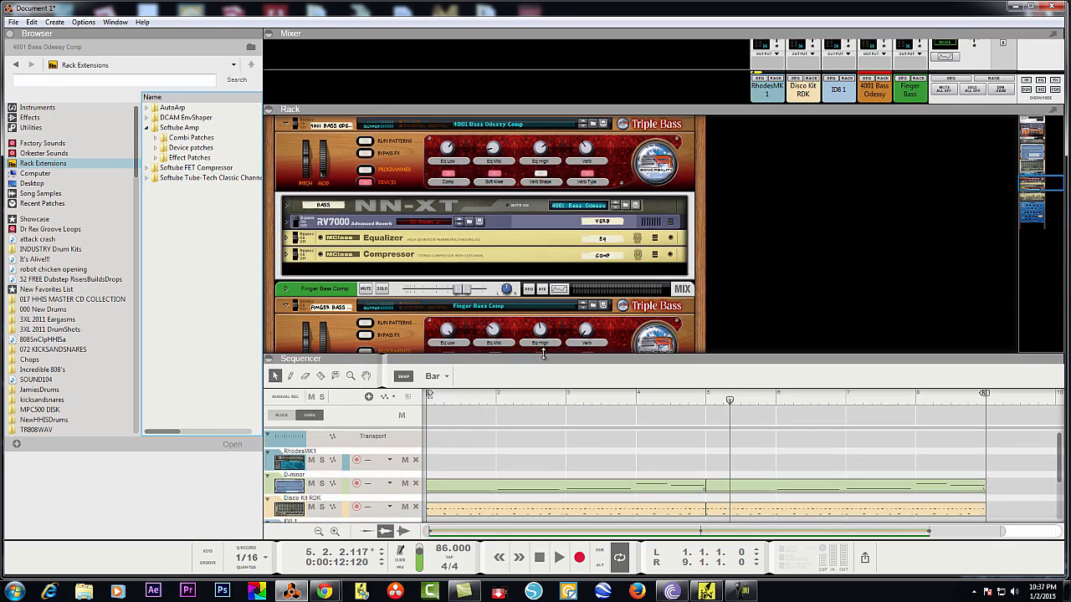
left_click(707, 591)
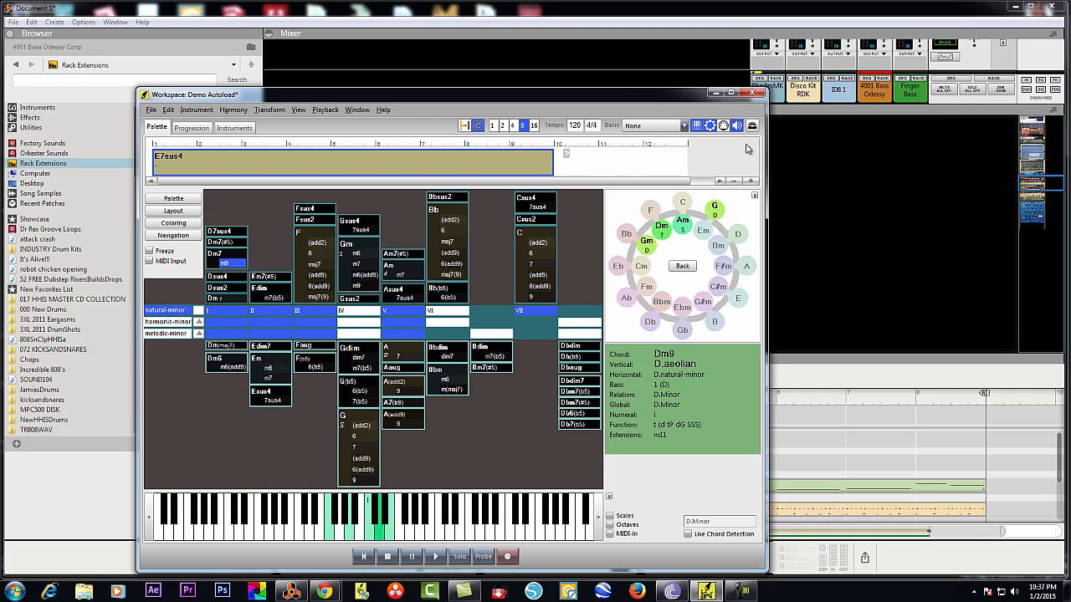
left_click(715, 92)
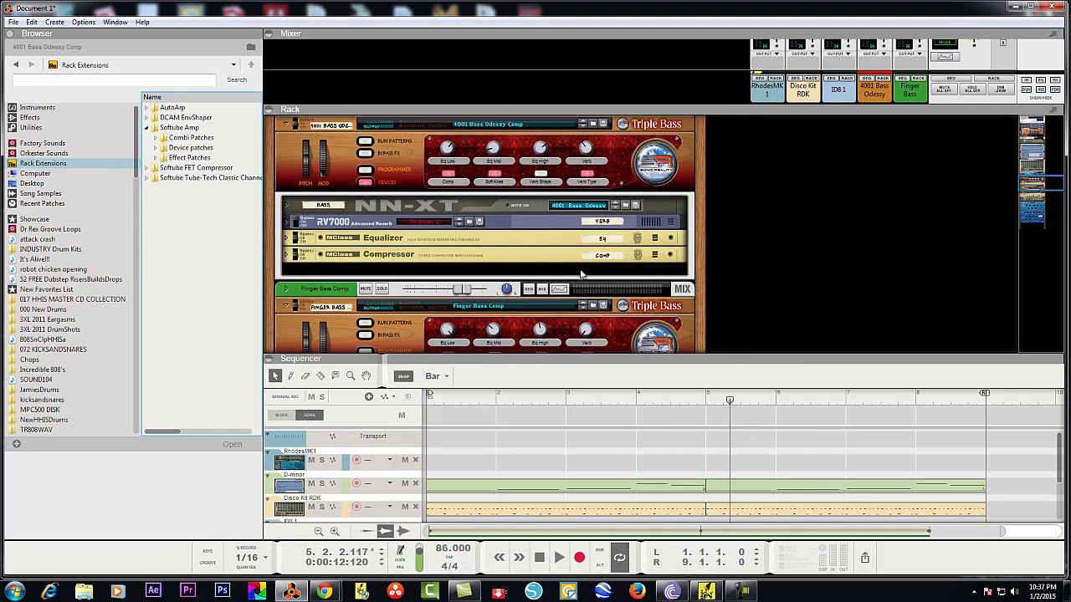
scroll(582, 273, "down", 5)
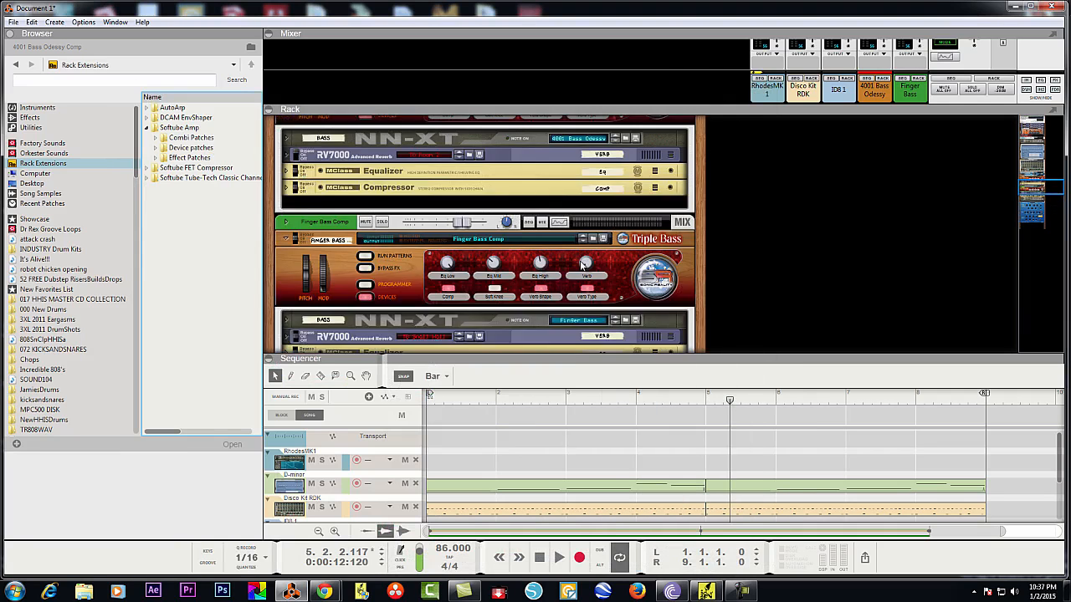
scroll(580, 260, "up", 8)
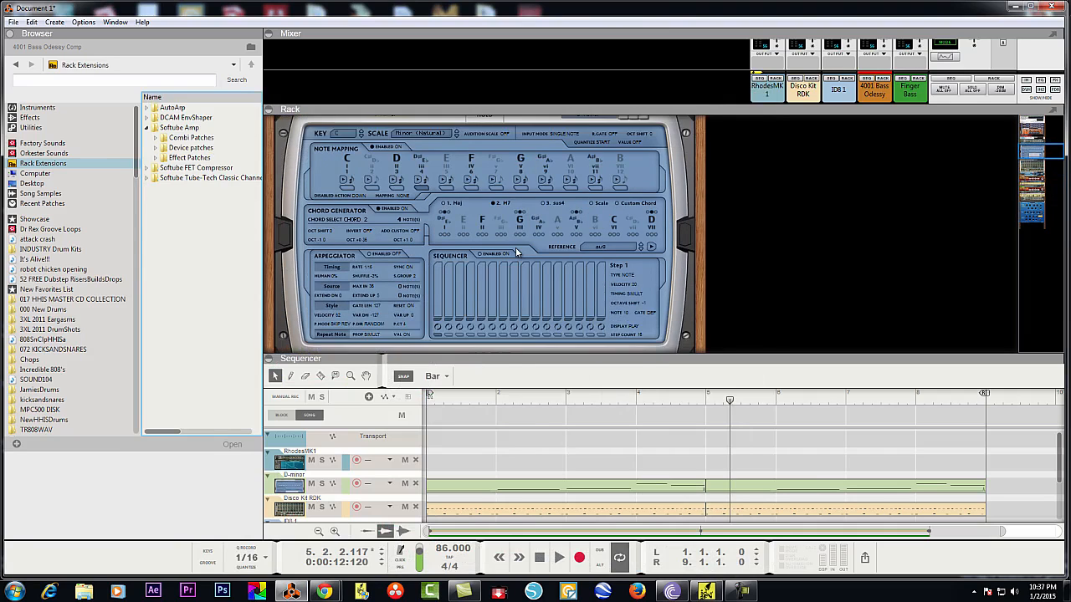
scroll(516, 252, "down", 2)
scroll(518, 284, "up", 2)
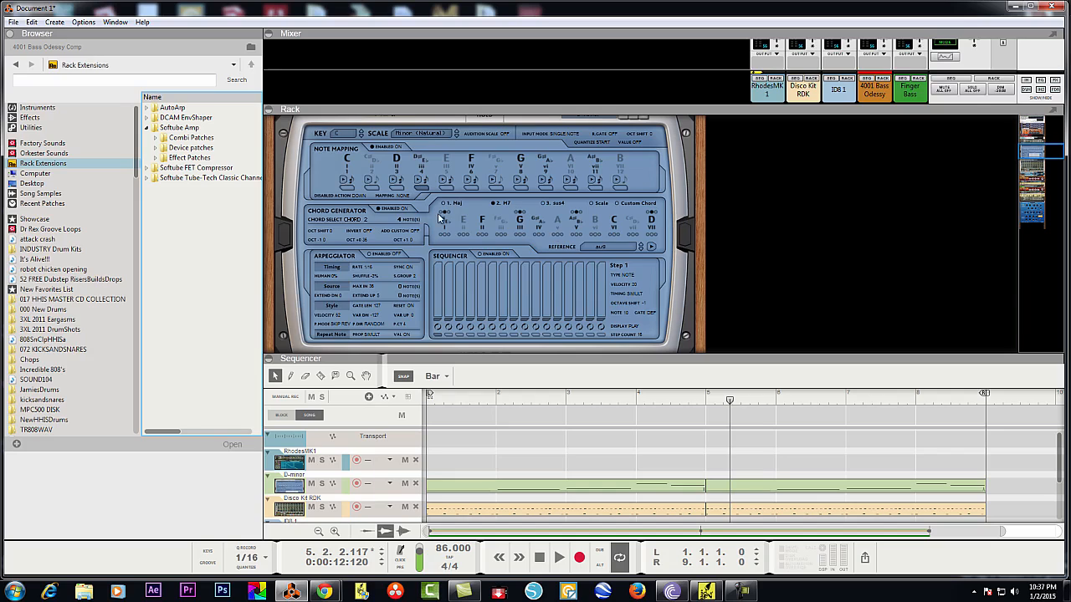
left_click_drag(552, 361, 561, 450)
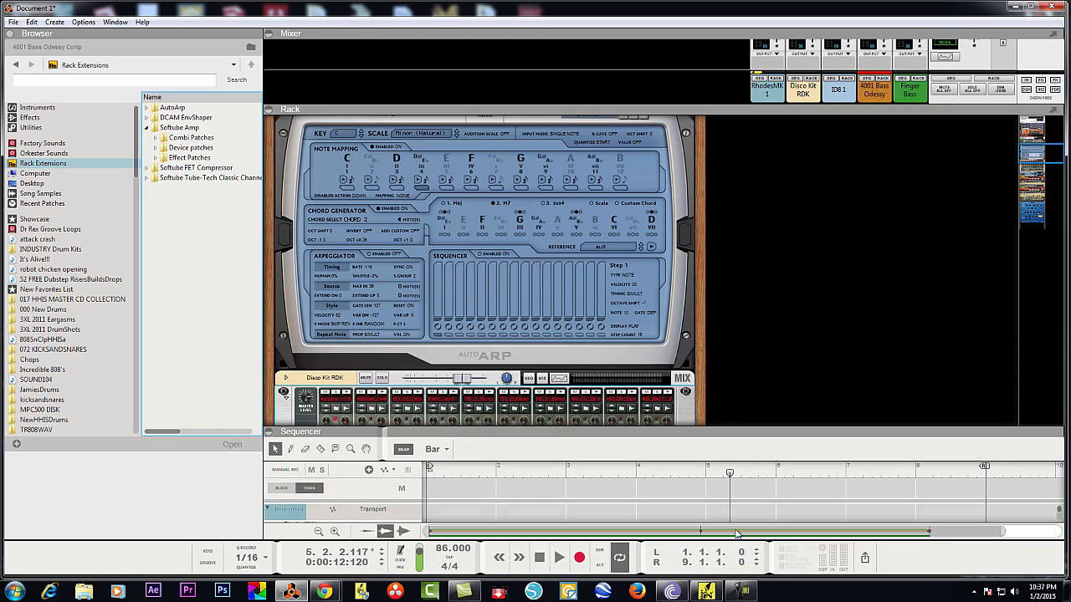
mouse_move(741, 591)
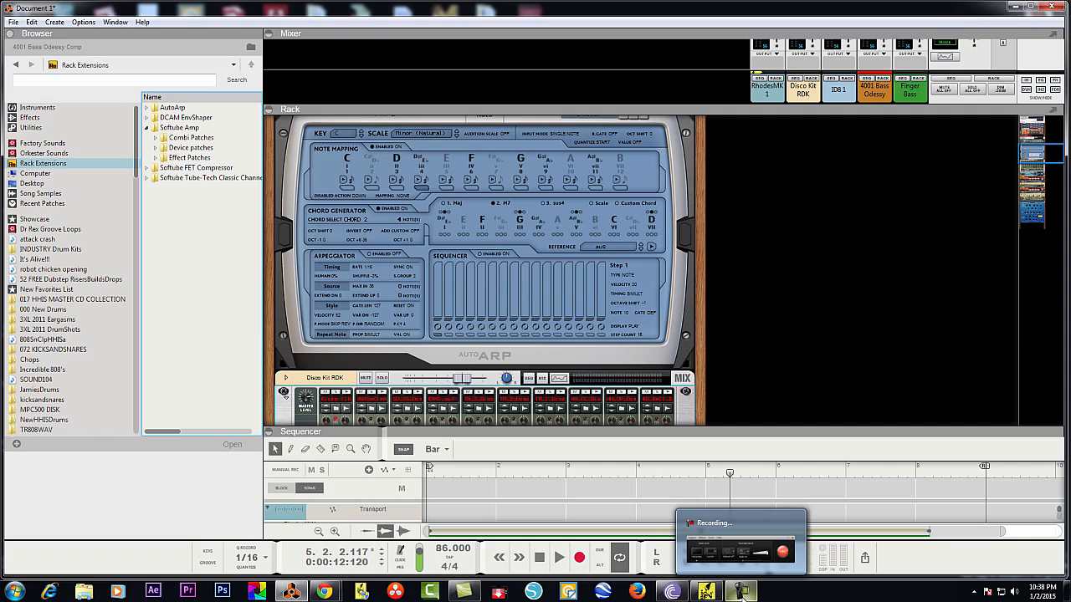
left_click(742, 592)
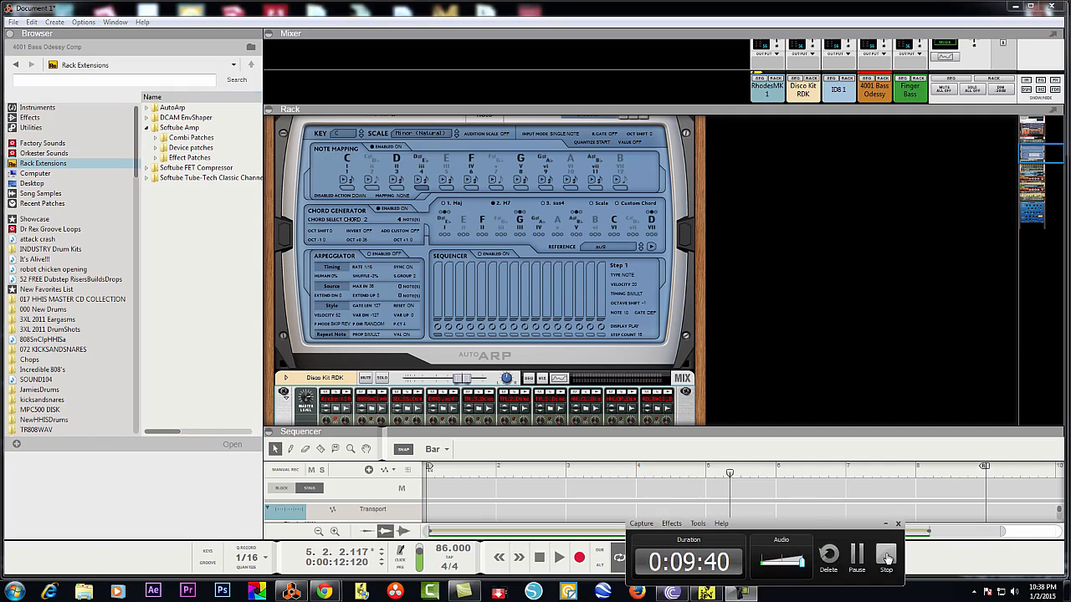